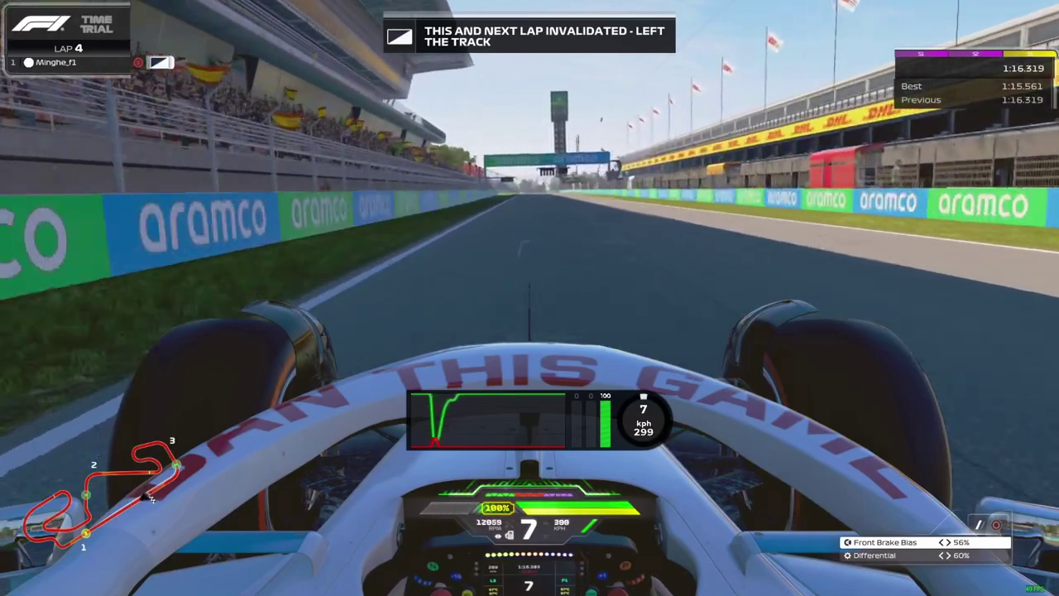
Pause the game and bring RaceLab's Input Telemetry settings window to the front from the taskbar.
key(super)
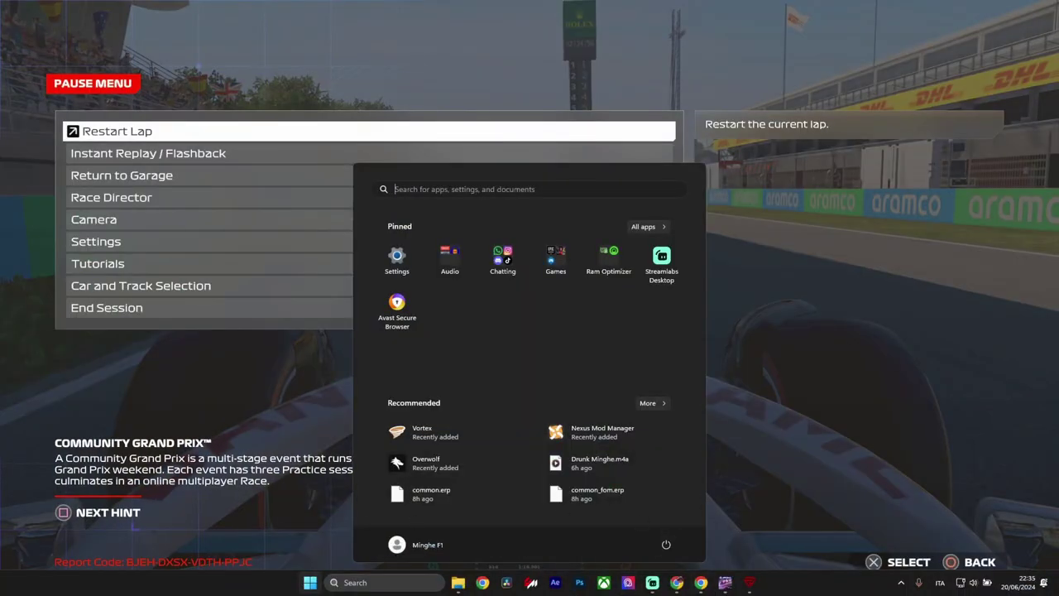
mouse_move(724, 581)
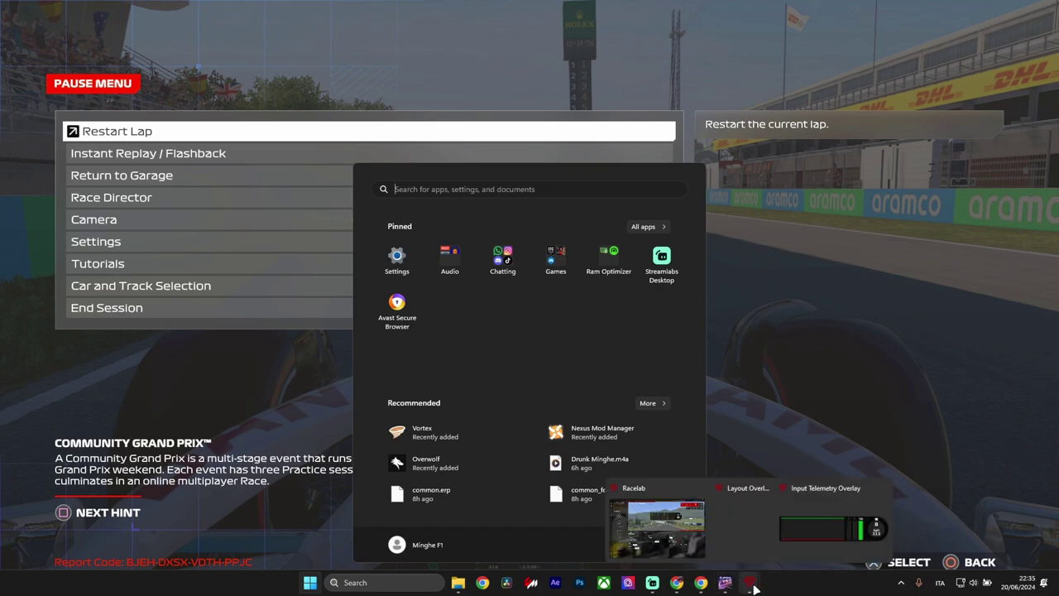
click(645, 526)
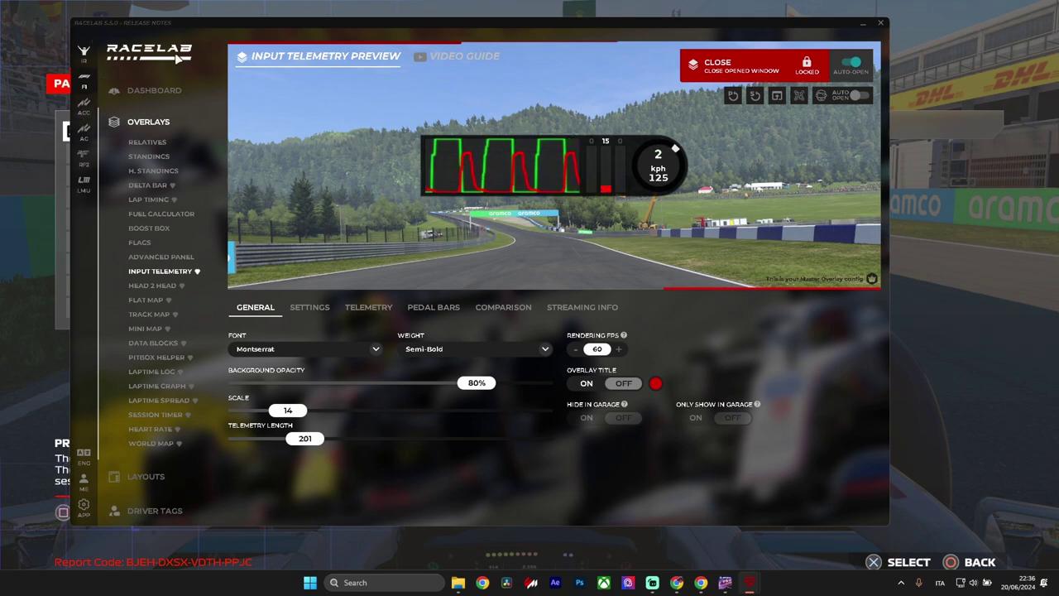
click(148, 143)
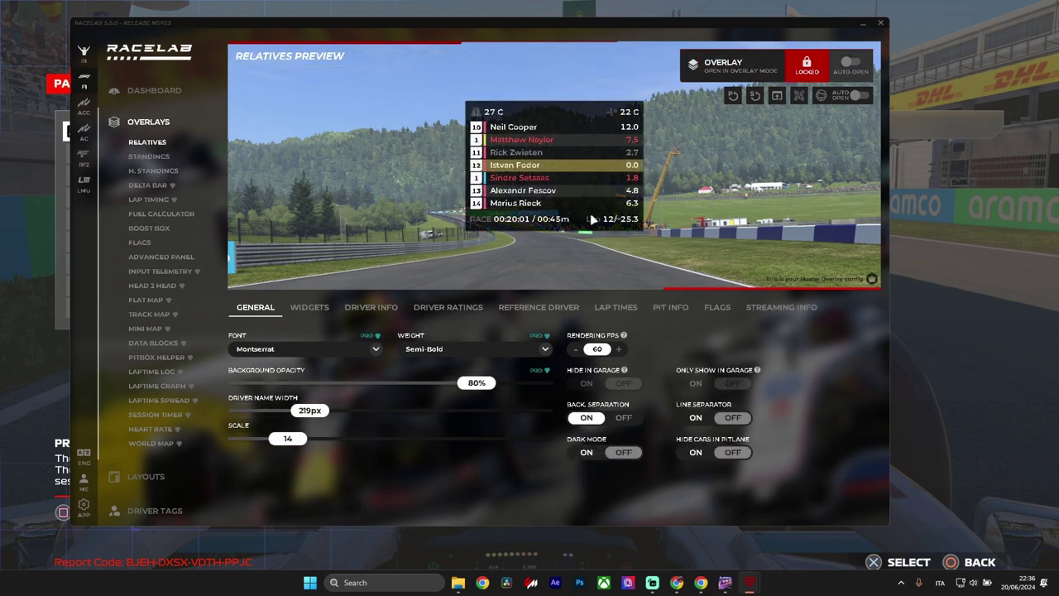
click(144, 301)
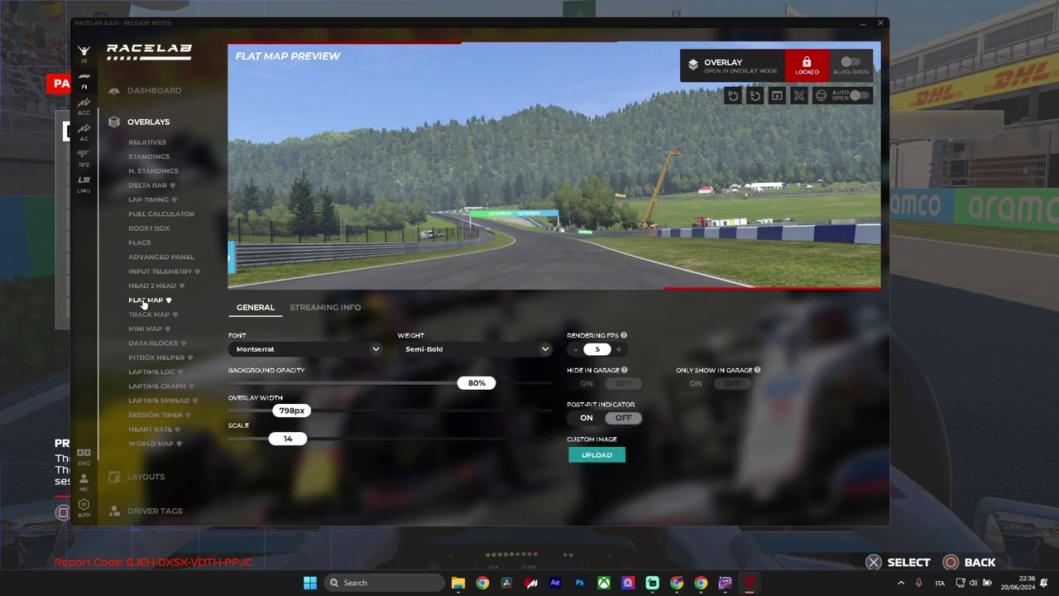
click(156, 358)
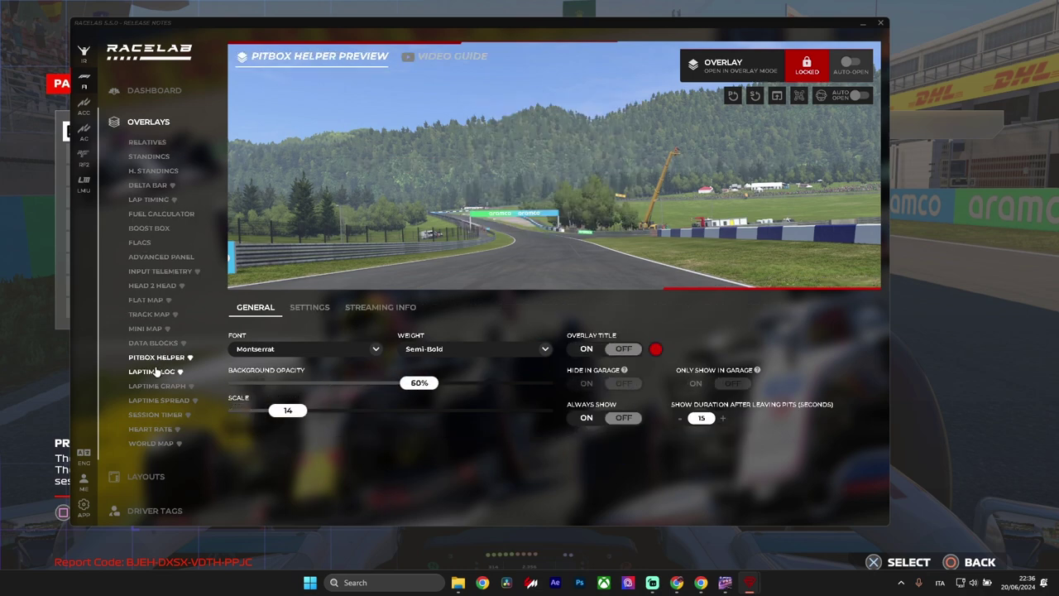
click(133, 416)
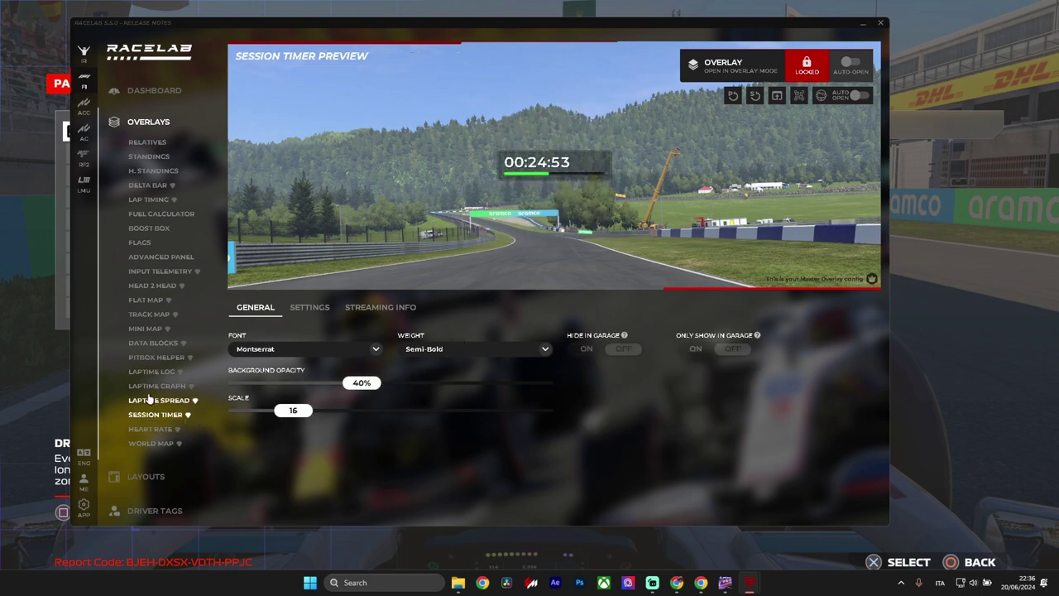
click(147, 343)
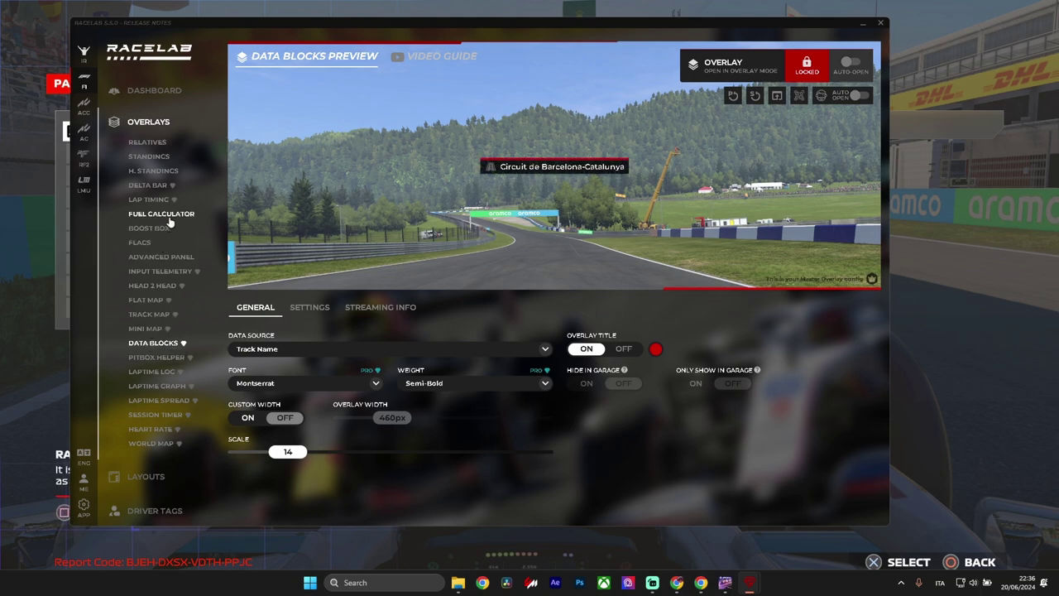
click(169, 217)
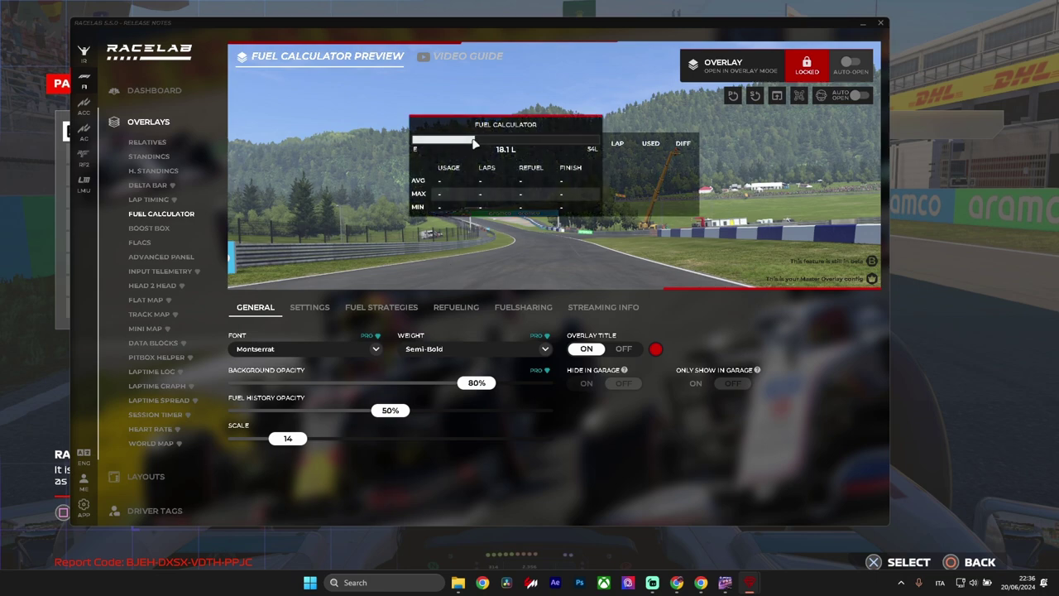
click(131, 259)
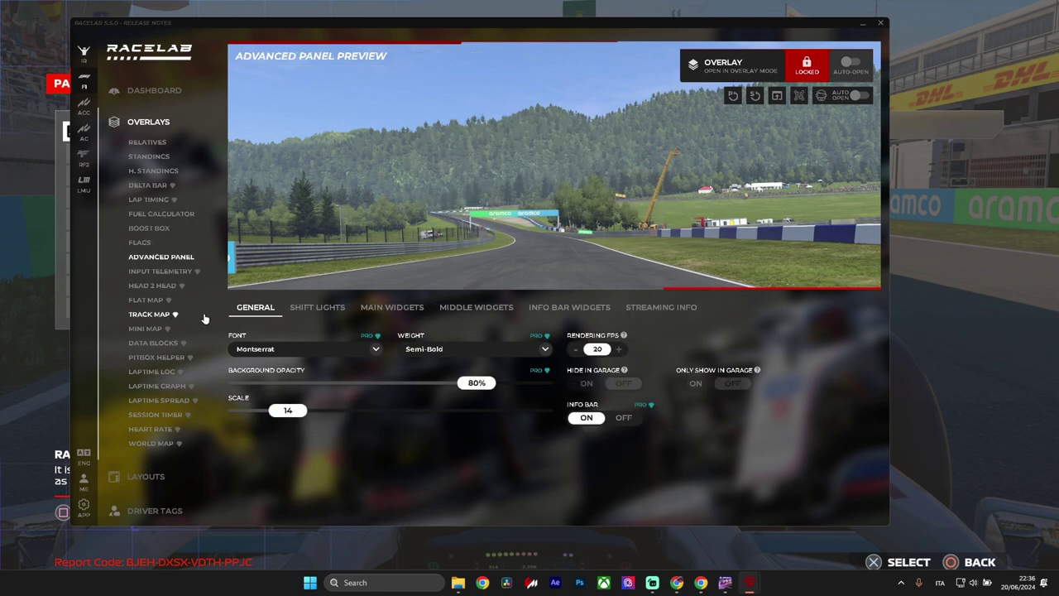
click(151, 314)
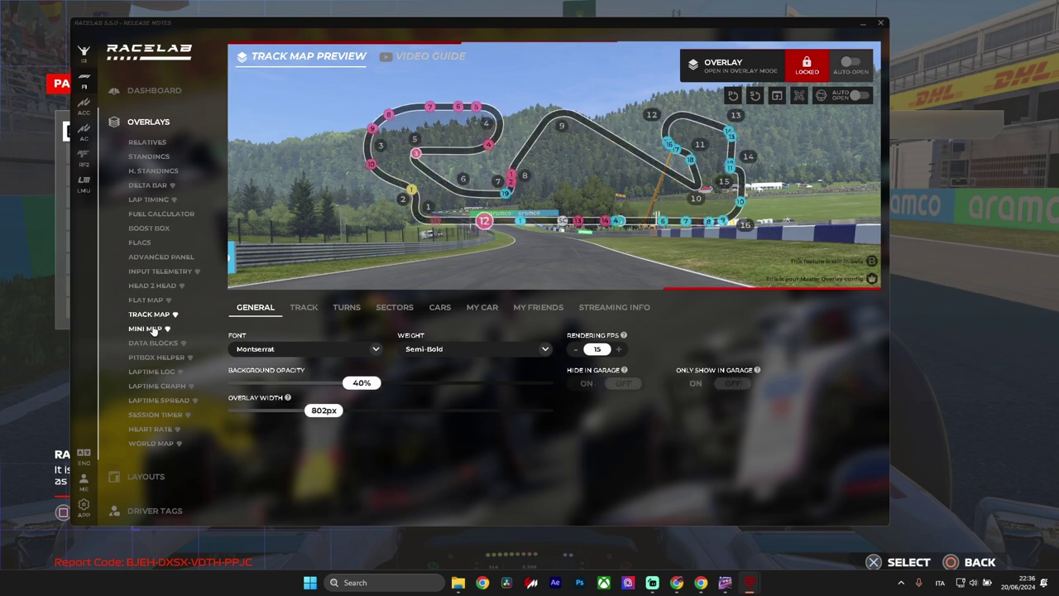
click(160, 271)
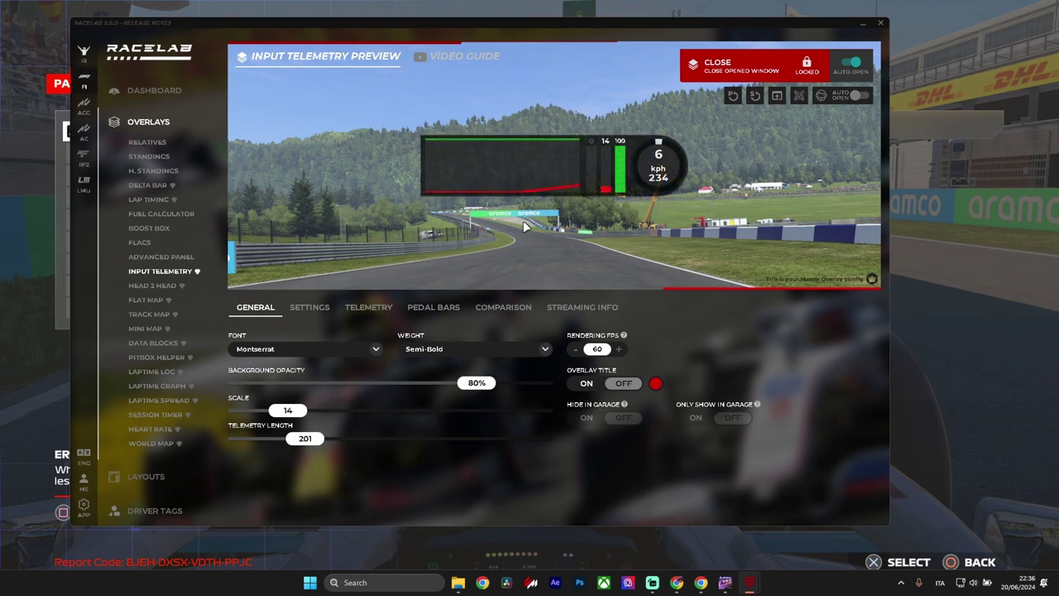
Try the Roboto and Formula overlay fonts, then settle back on Montserrat.
click(366, 349)
click(299, 403)
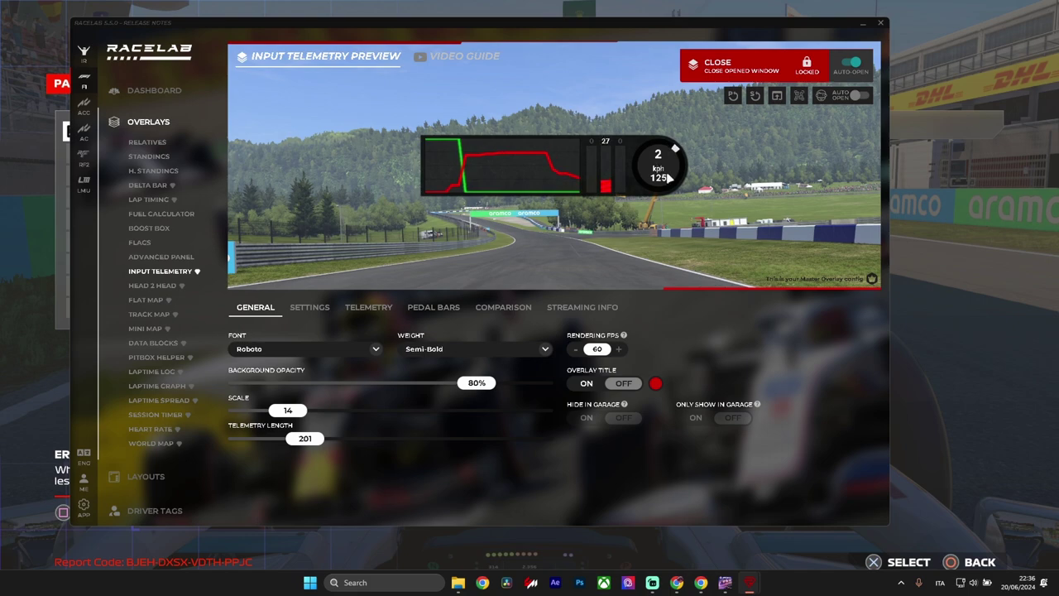
click(292, 351)
click(285, 380)
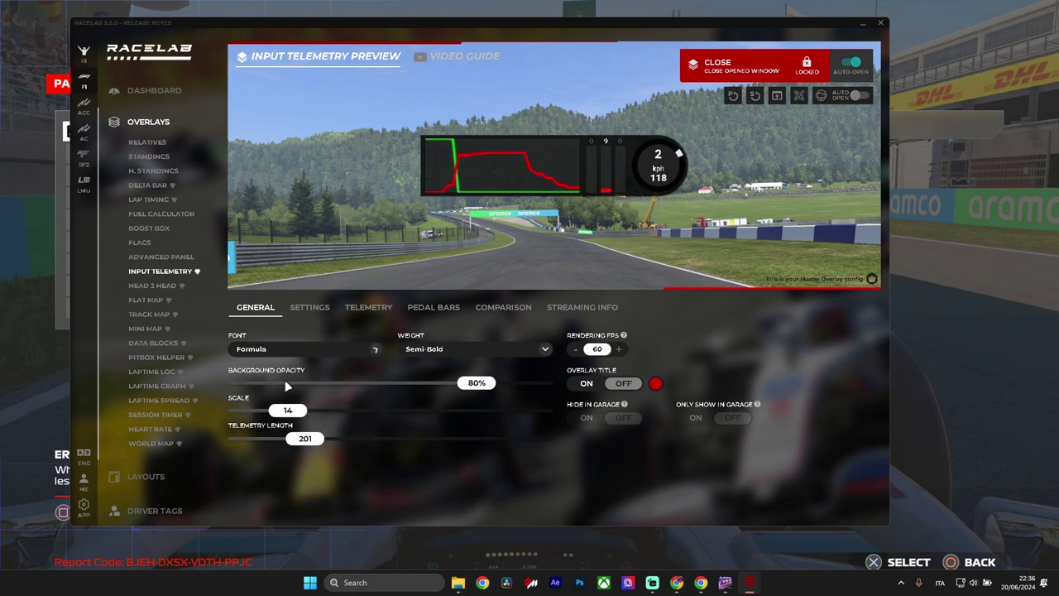
click(312, 351)
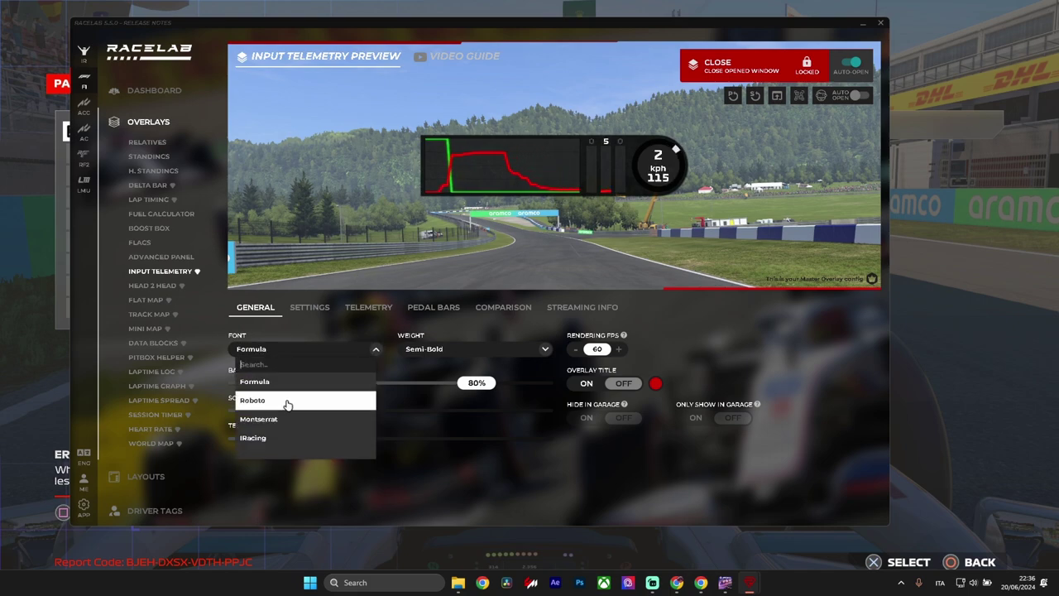
click(281, 418)
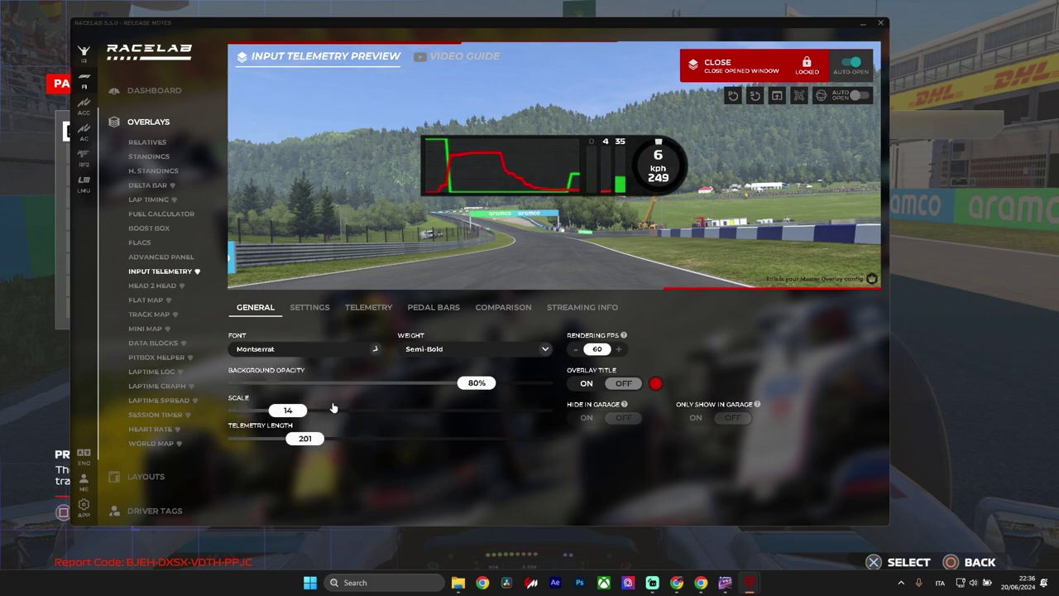
Set the font weight to Regular and the background opacity to 74%.
click(478, 351)
click(439, 382)
click(439, 349)
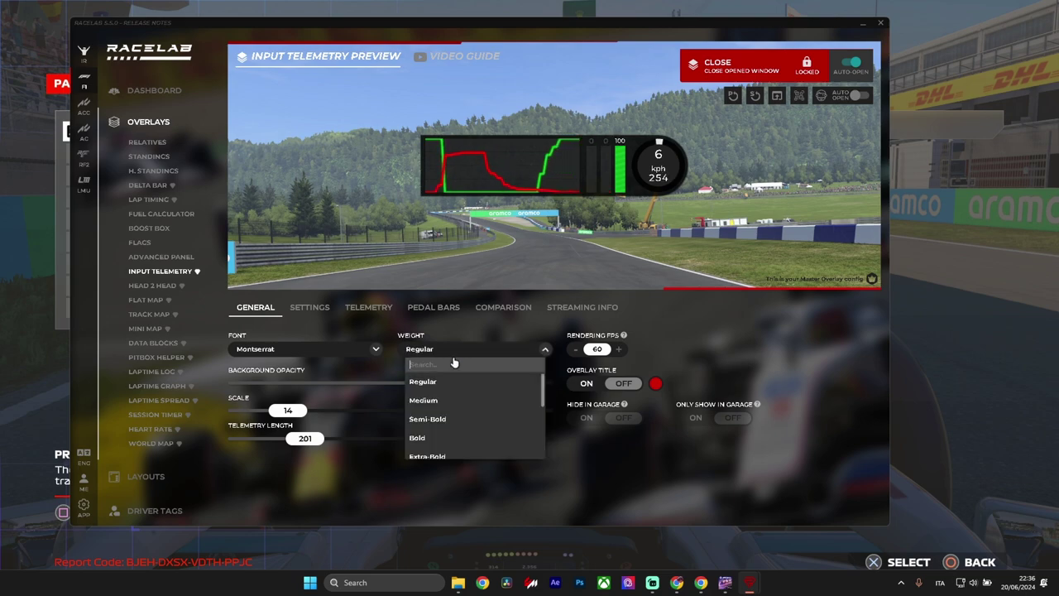
click(440, 381)
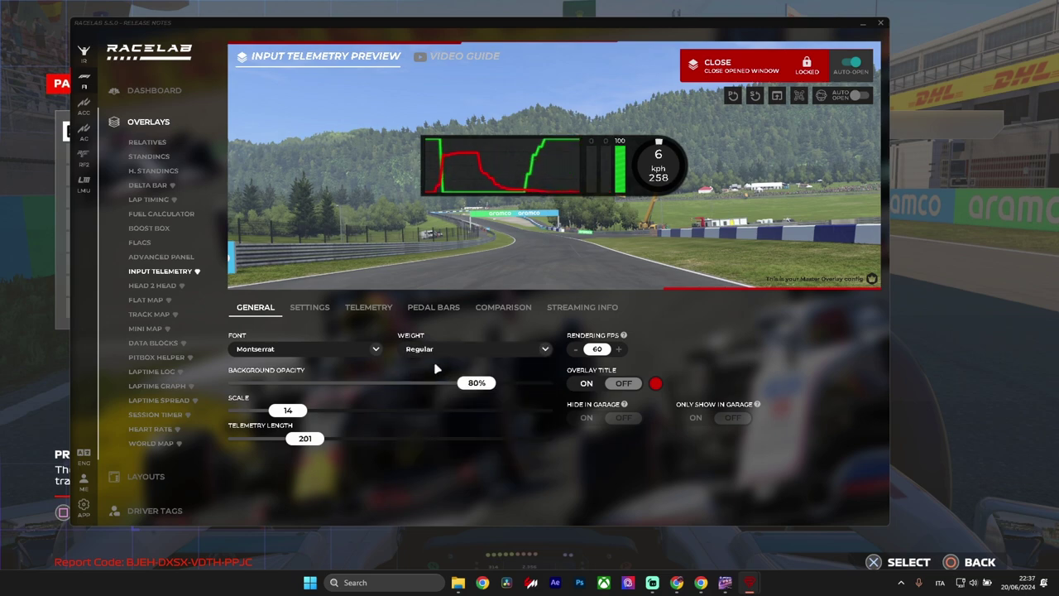
mouse_move(468, 385)
mouse_down()
mouse_move(556, 389)
mouse_move(306, 383)
mouse_move(451, 392)
mouse_up()
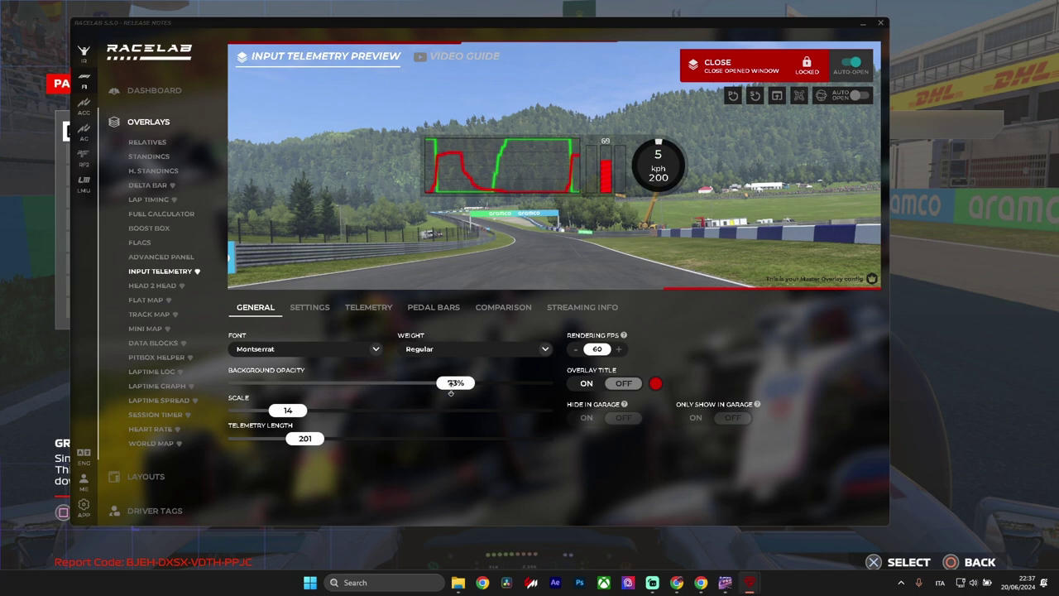
Toggle the overlay's TELEMETRY title on and off, leaving it hidden.
click(583, 385)
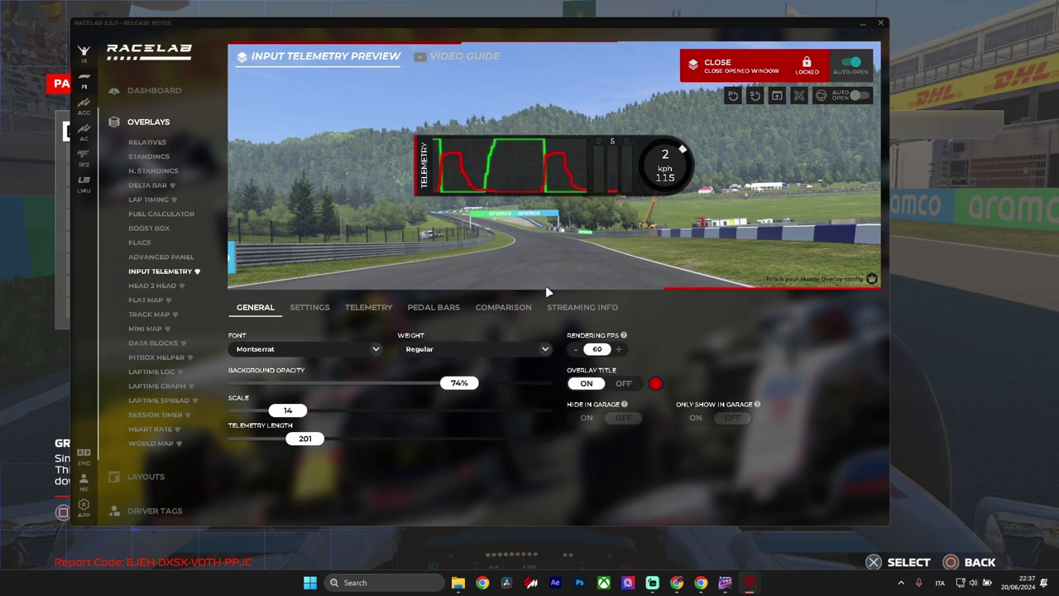
click(610, 383)
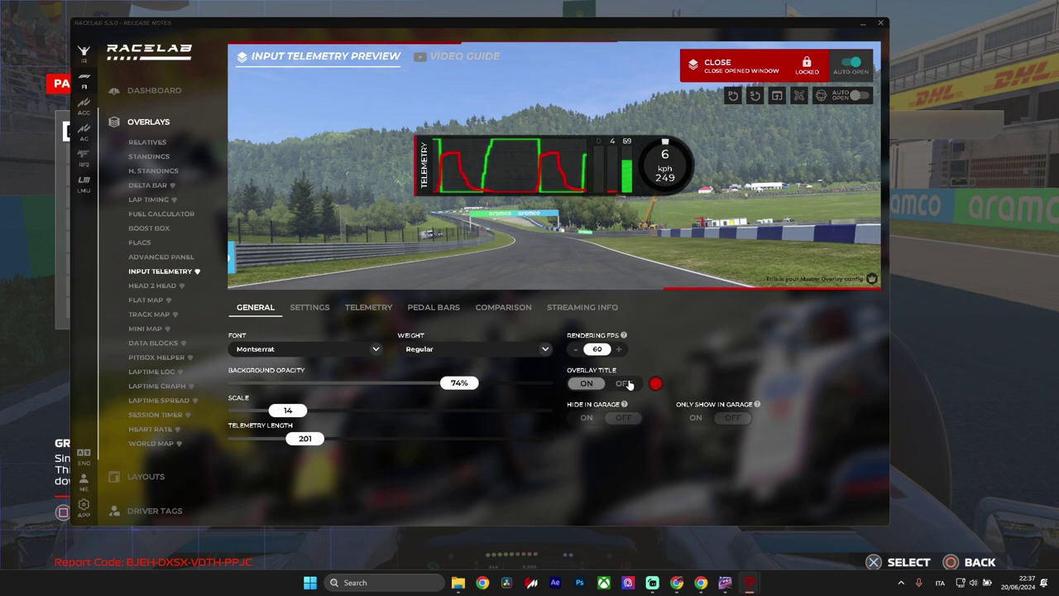
click(588, 384)
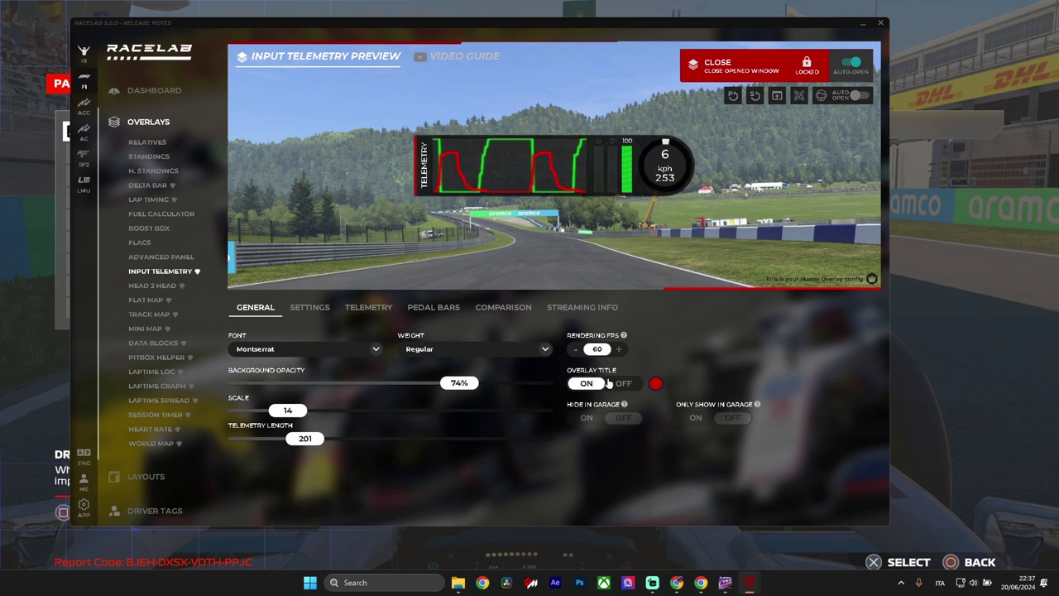
click(610, 384)
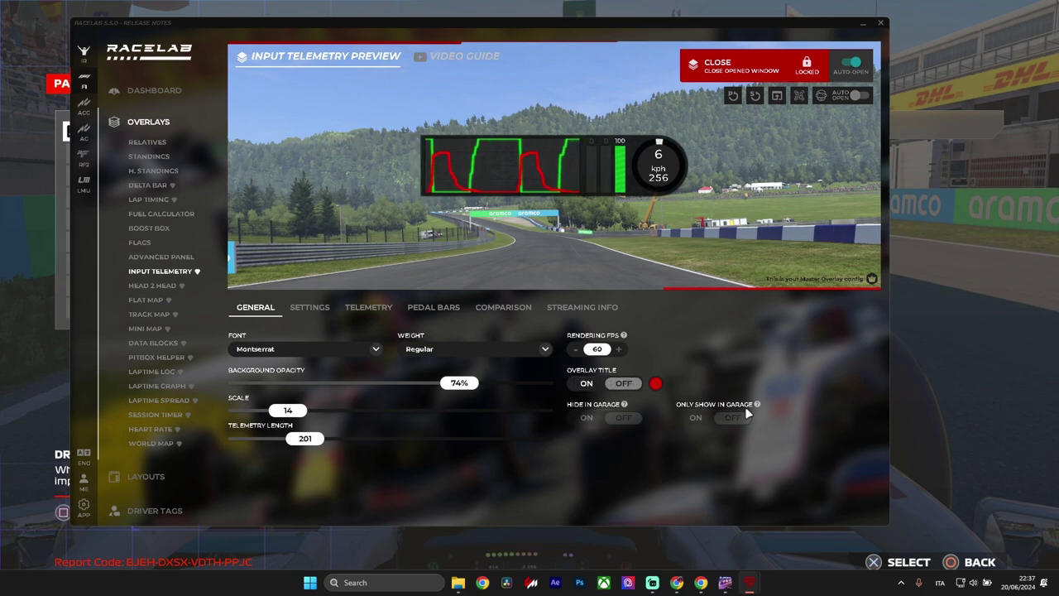
Drag the Telemetry Length slider from 624 down to 224.
mouse_move(625, 406)
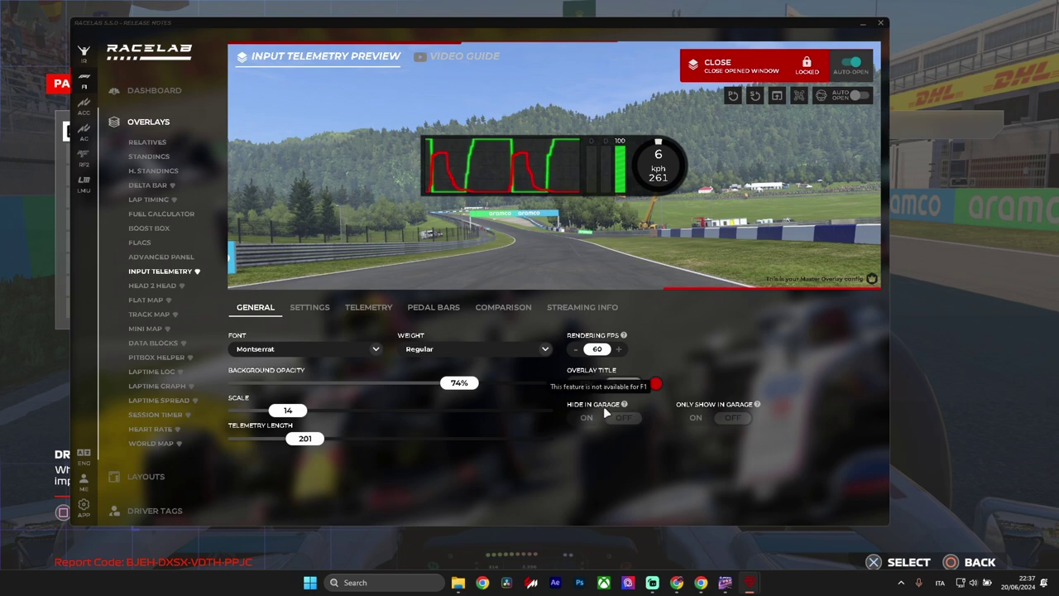
drag(309, 443, 427, 440)
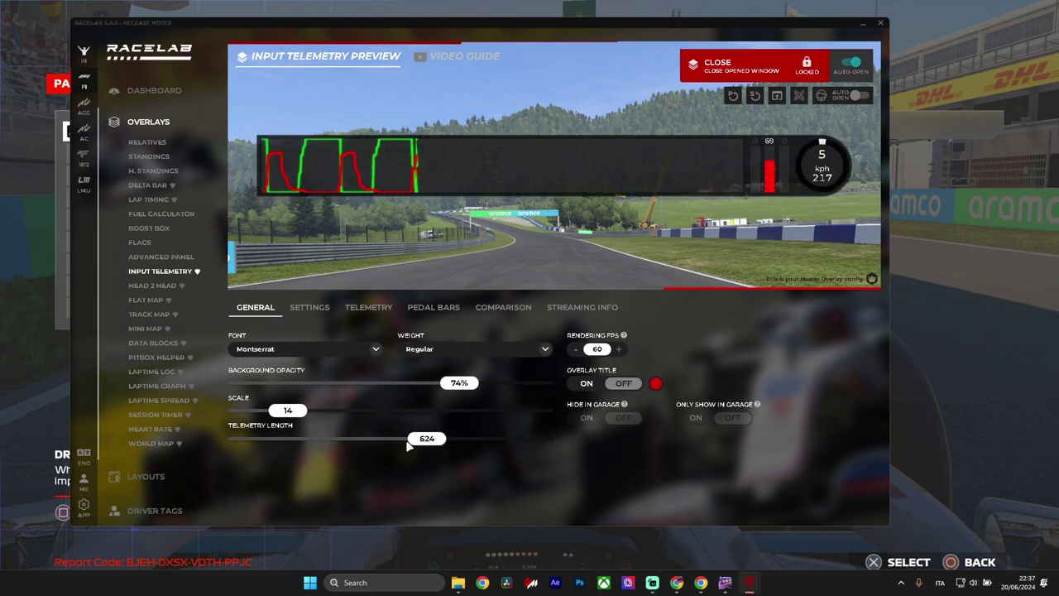
drag(426, 439, 367, 440)
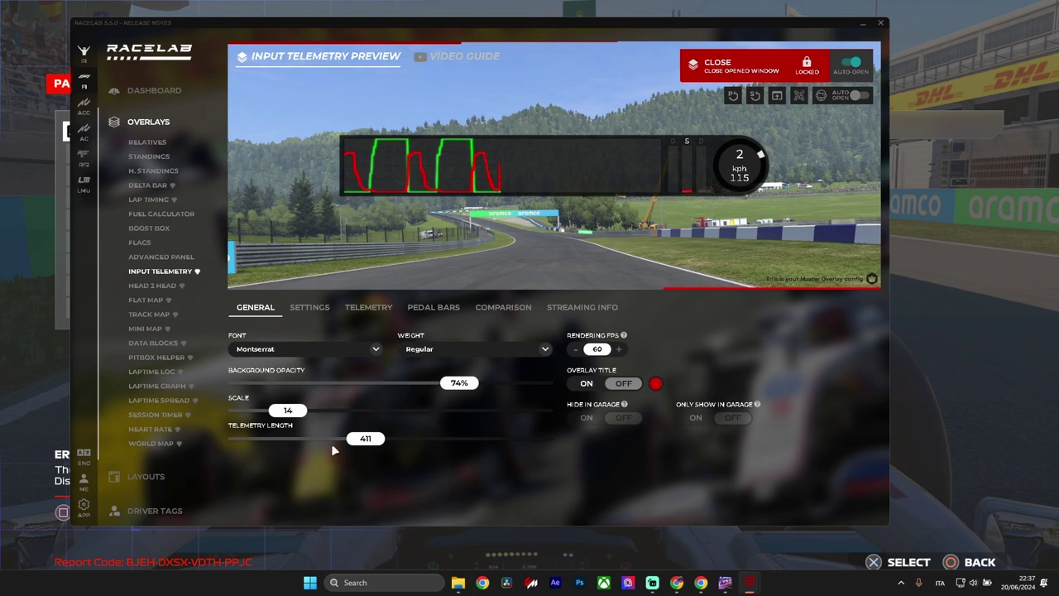
drag(358, 441, 323, 442)
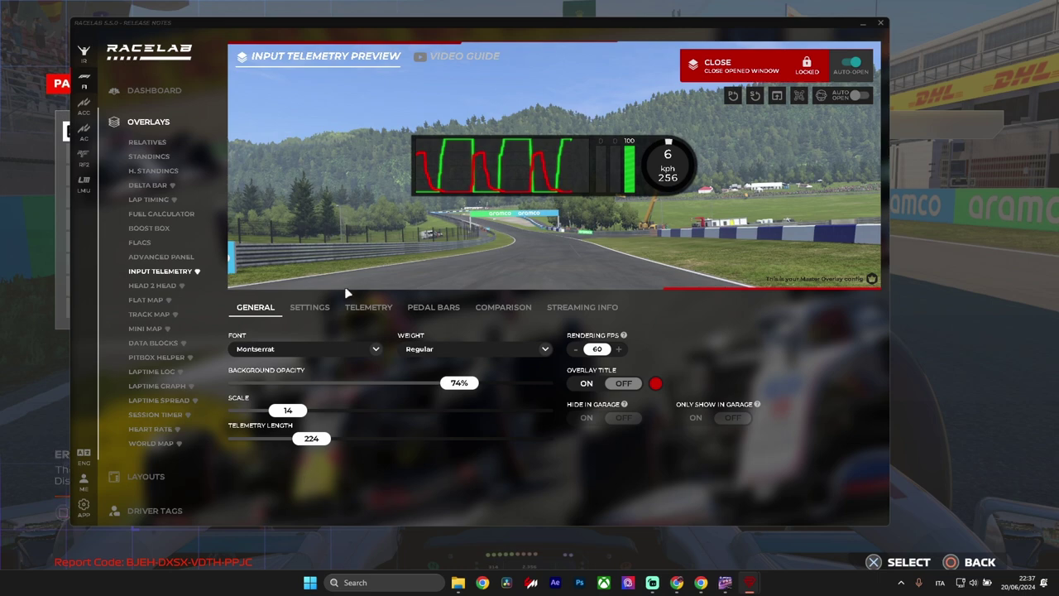
On the Settings tab, test hiding the telemetry graph, gear number and wheel gauge.
click(308, 307)
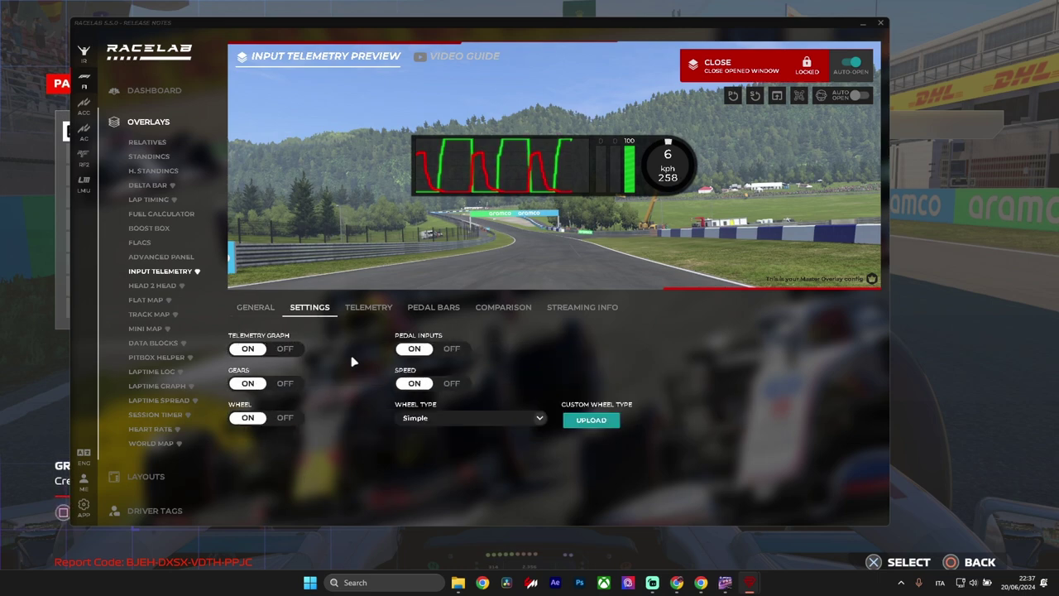
click(283, 351)
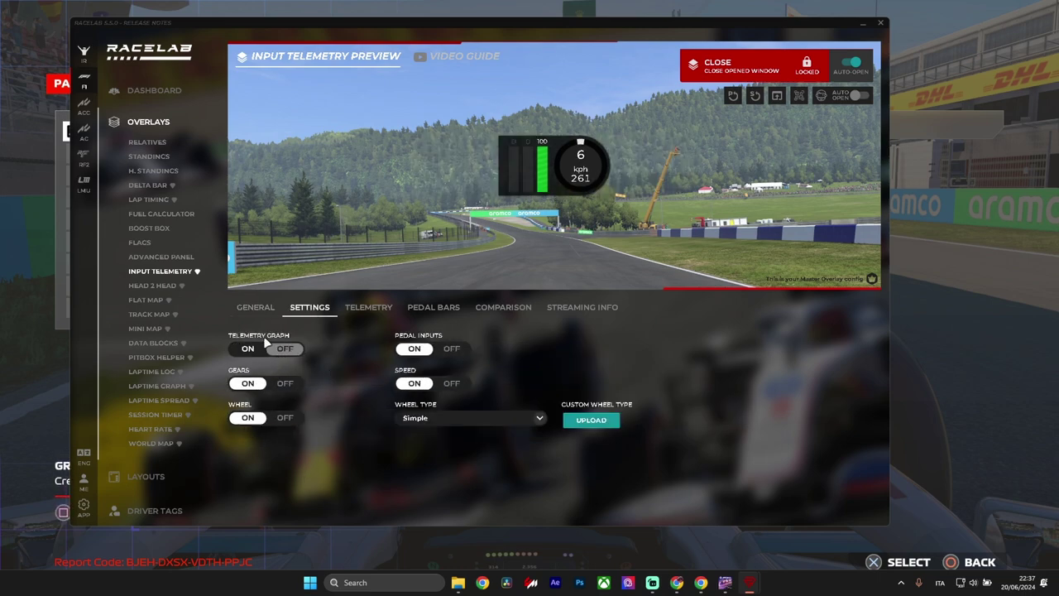
click(242, 349)
click(281, 385)
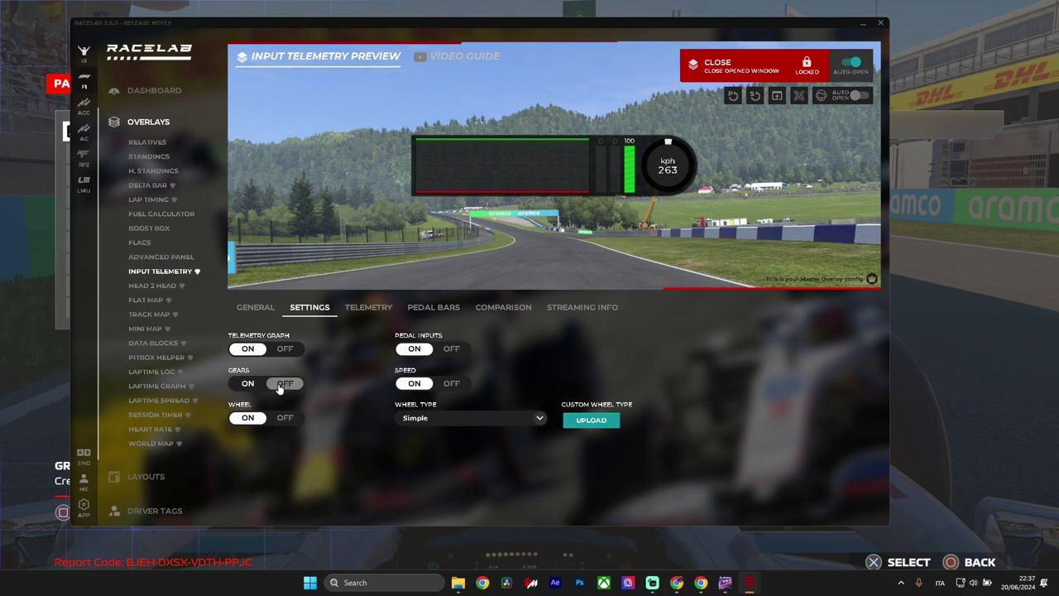
click(252, 385)
click(280, 418)
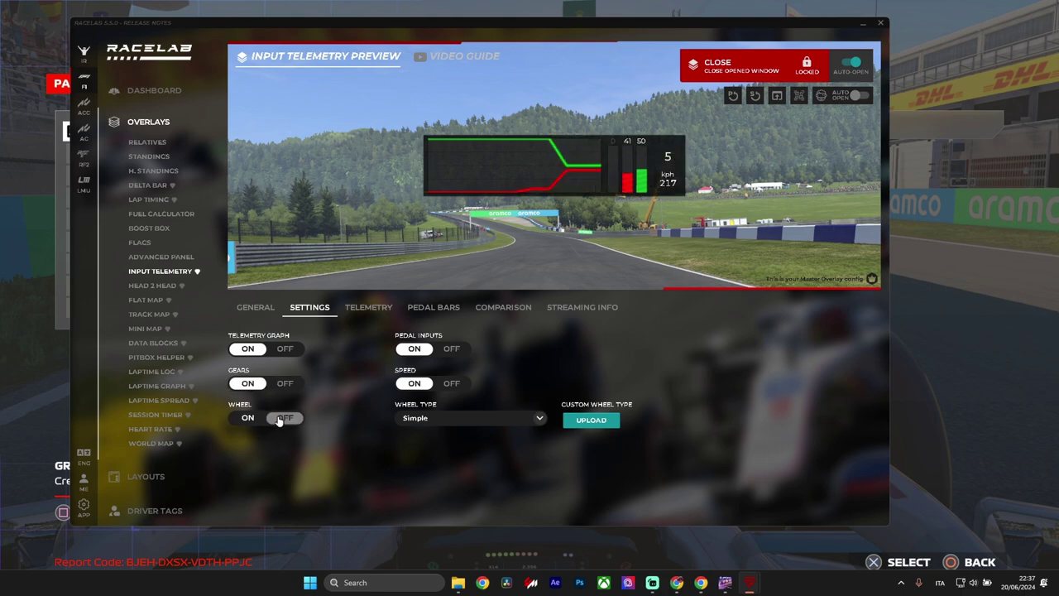
click(282, 385)
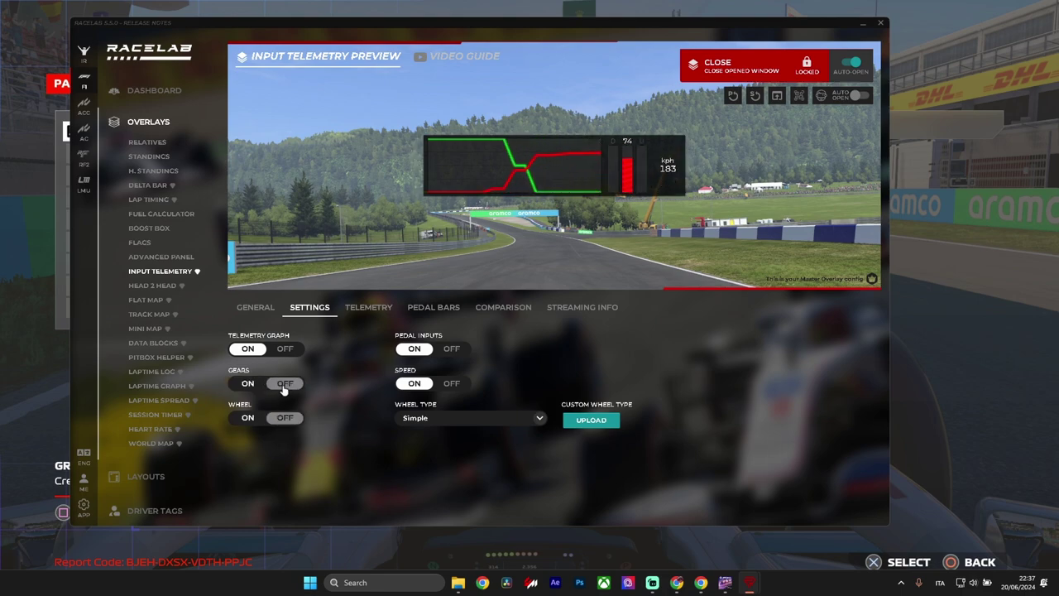
Hide pedal inputs and speed, then re-enable gears, wheel, speed and pedal inputs.
click(452, 350)
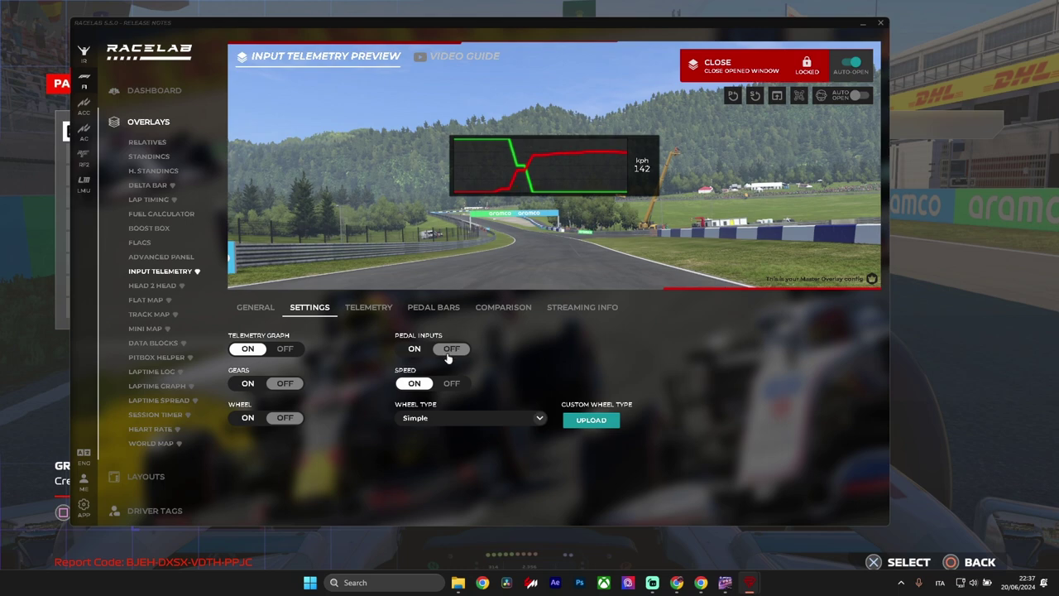
click(451, 383)
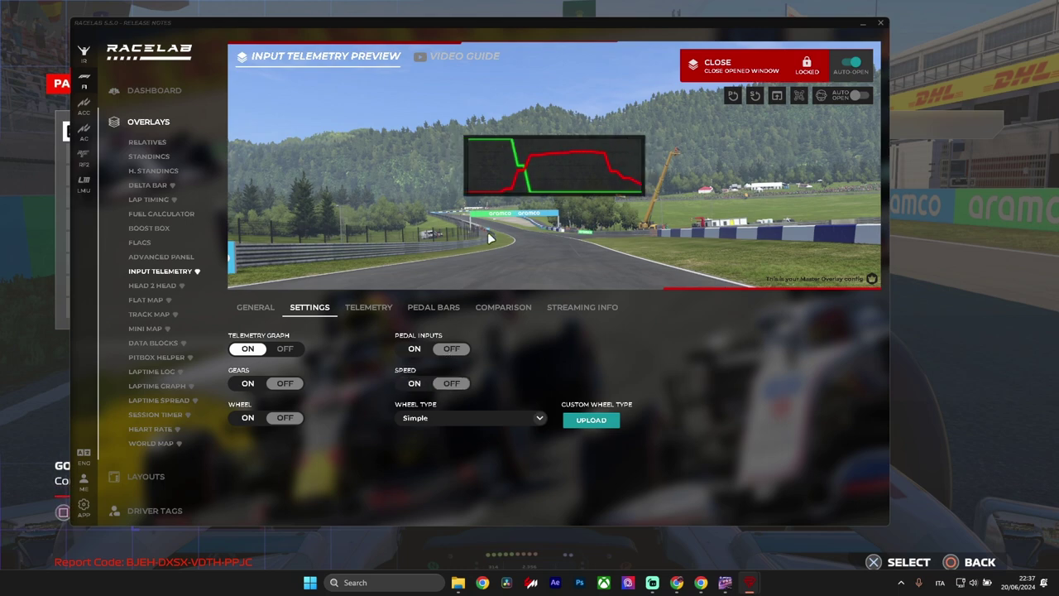
click(247, 383)
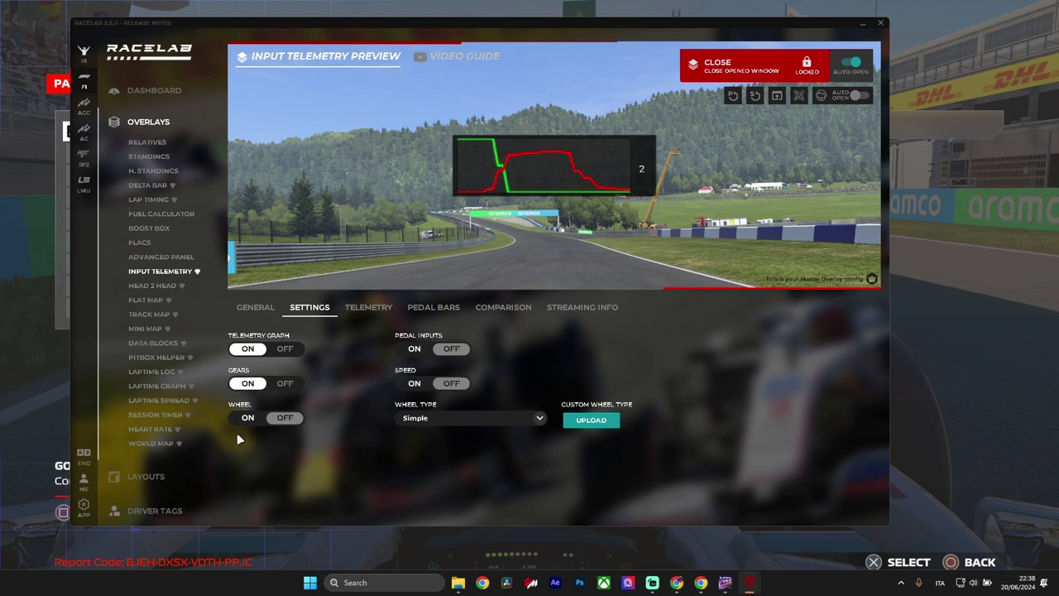
click(293, 418)
click(414, 384)
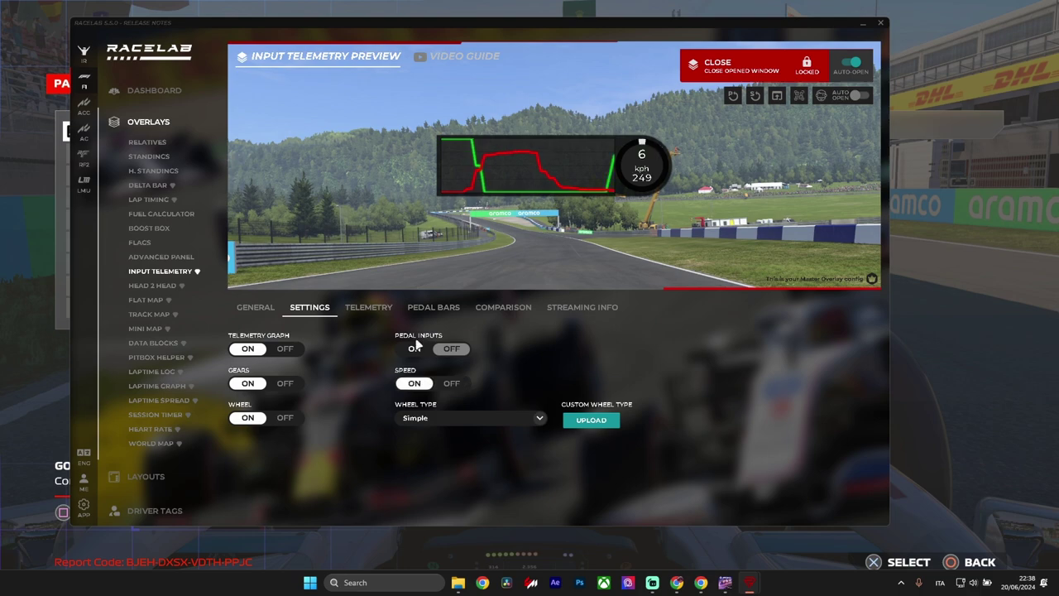
click(414, 348)
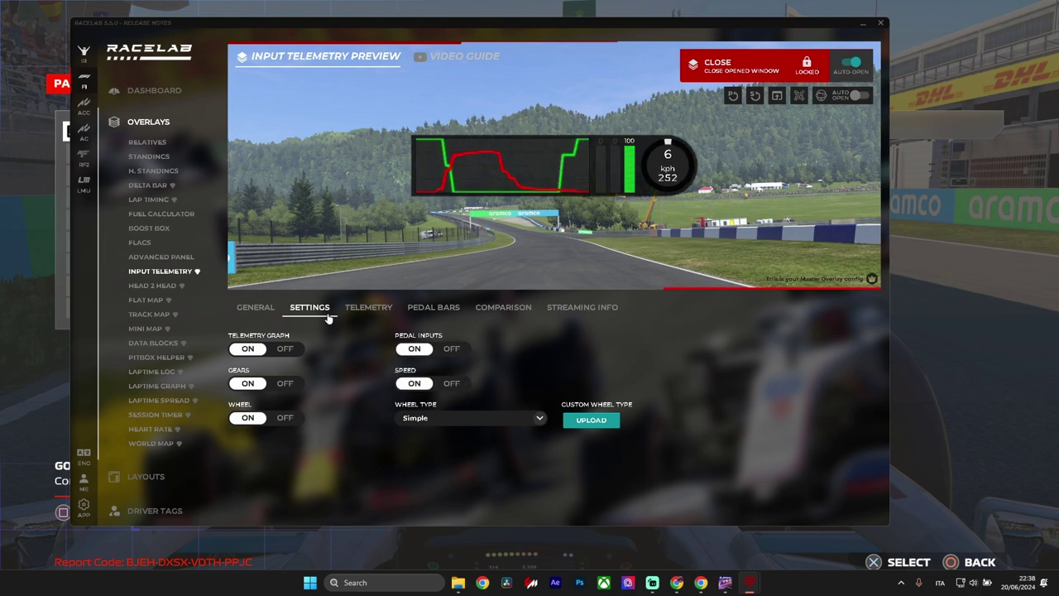
On the Telemetry tab, toggle the throttle and brake traces, leaving both shown.
click(366, 309)
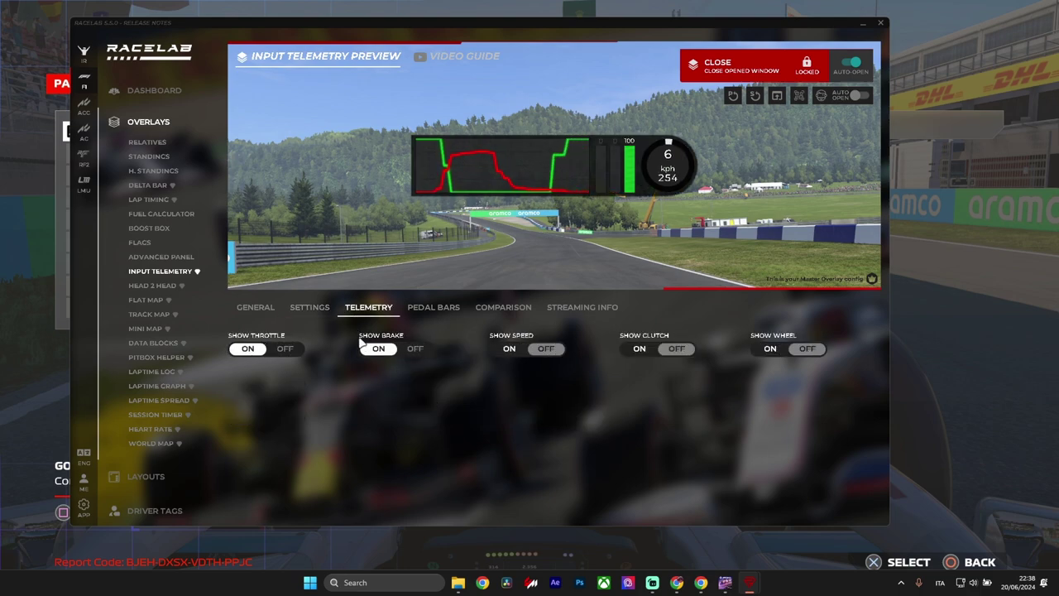
click(279, 351)
click(278, 351)
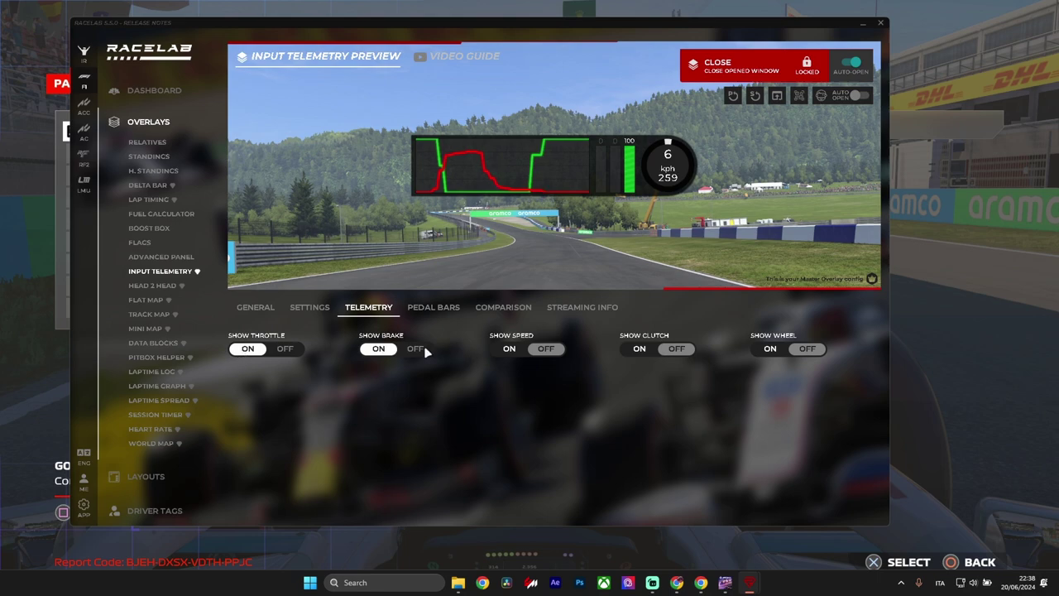
click(415, 349)
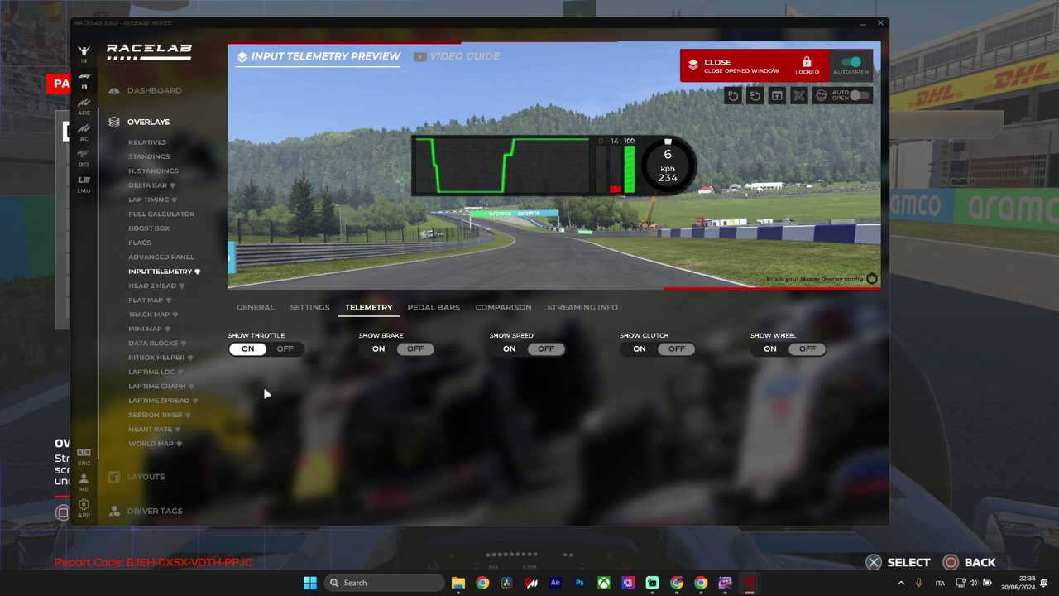
click(278, 351)
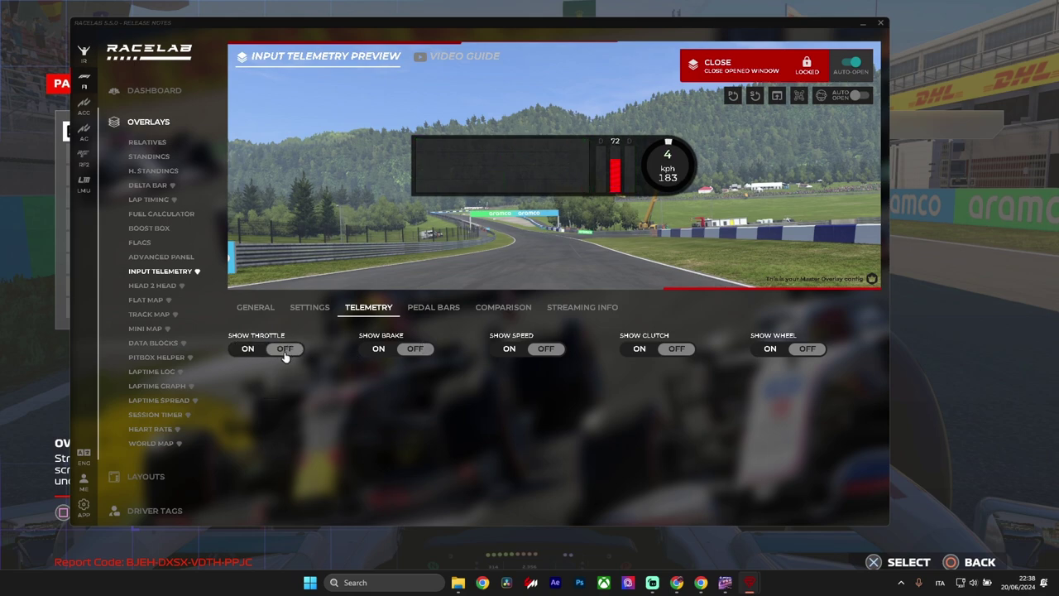
click(378, 349)
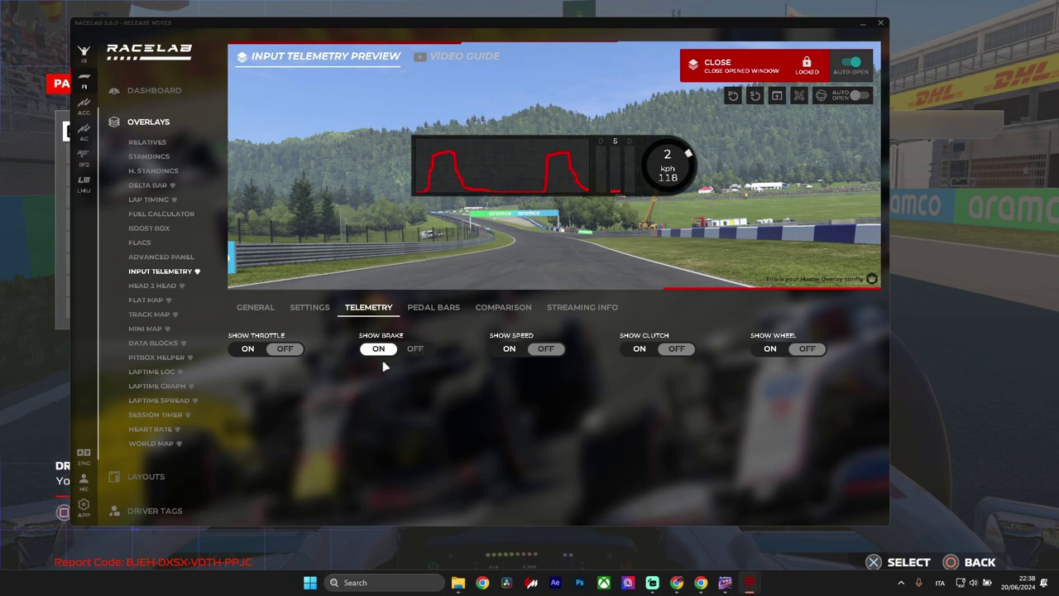
click(247, 349)
Try the speed and clutch traces, leave them off, and turn on the wheel trace.
click(509, 349)
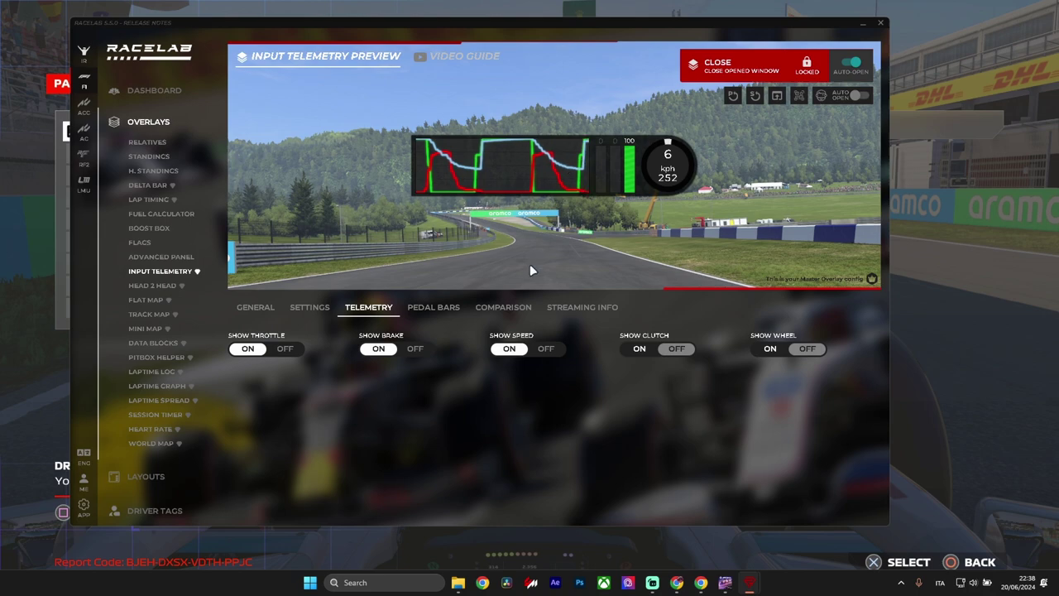
click(536, 350)
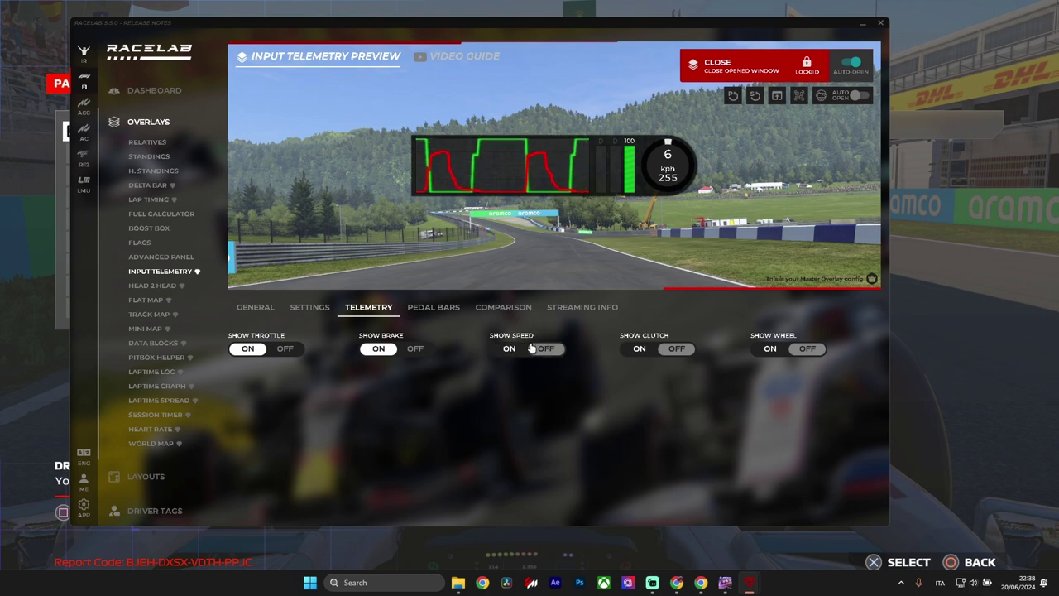
click(646, 351)
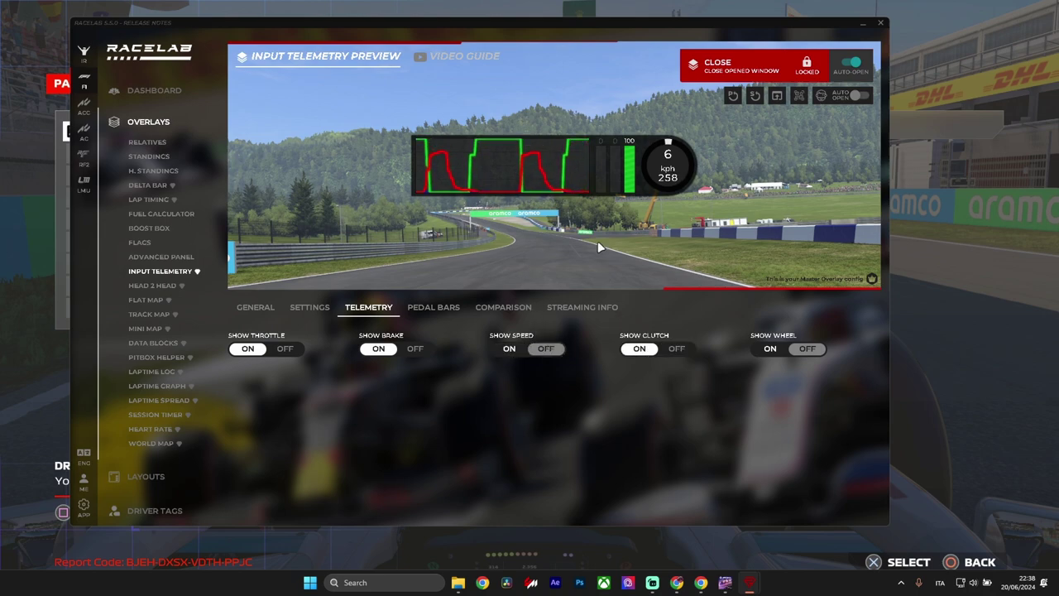
click(669, 350)
click(770, 351)
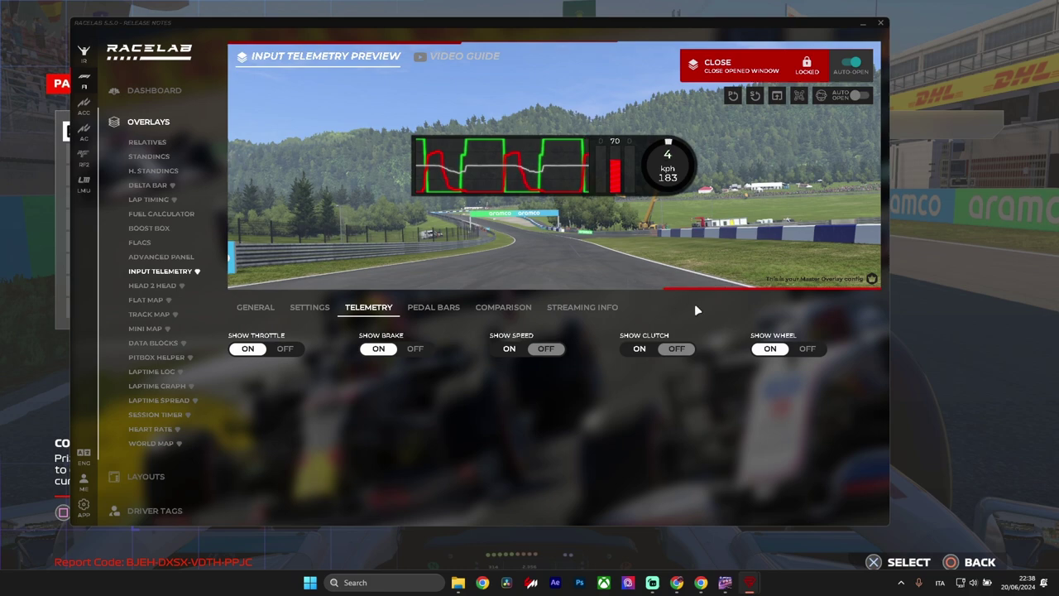
On the Pedal Bars tab, turn Input Values on.
click(433, 307)
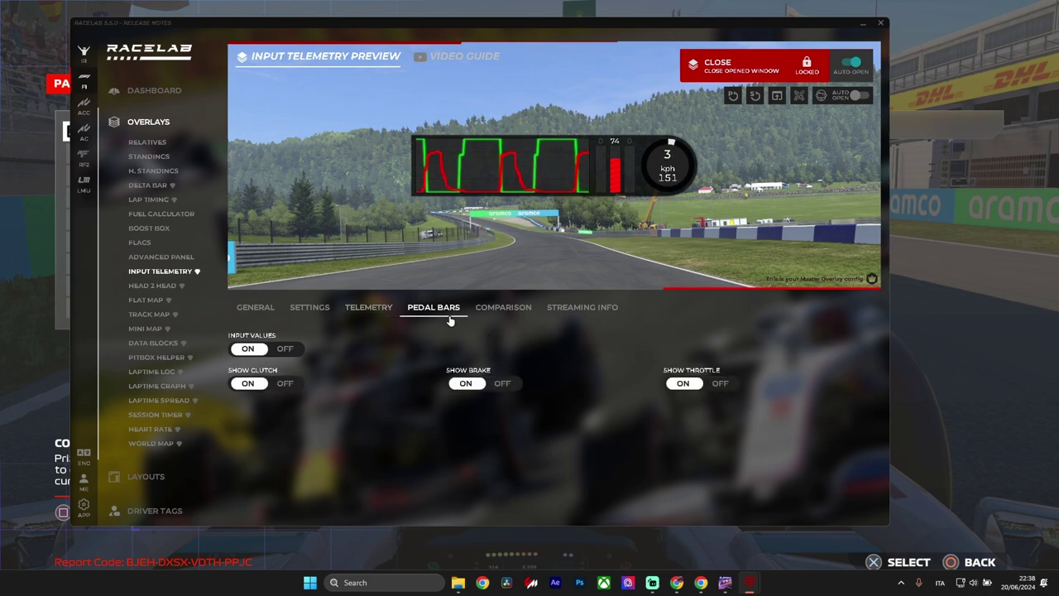
click(284, 350)
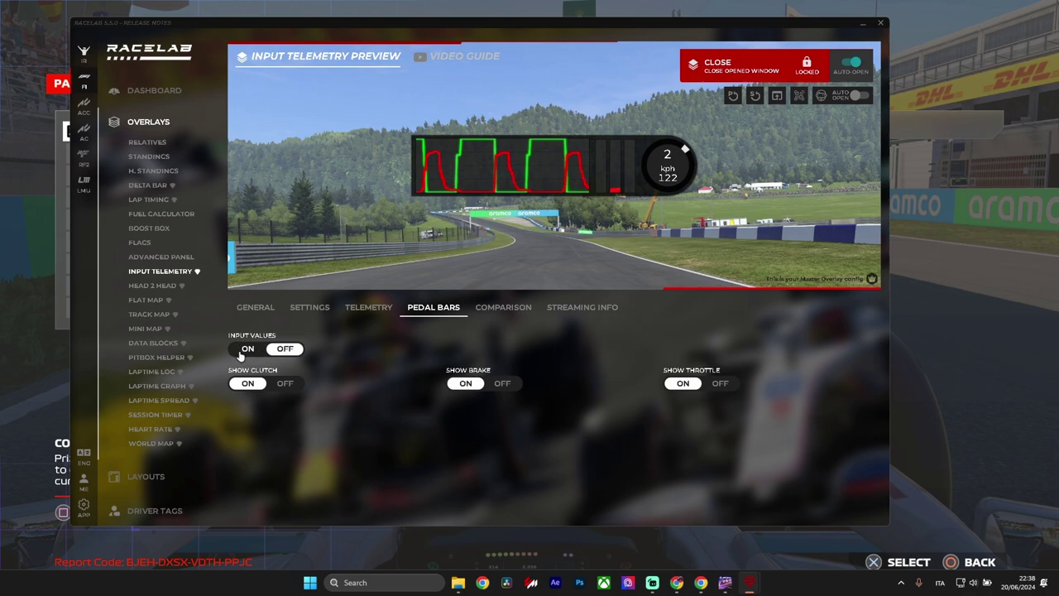
click(241, 351)
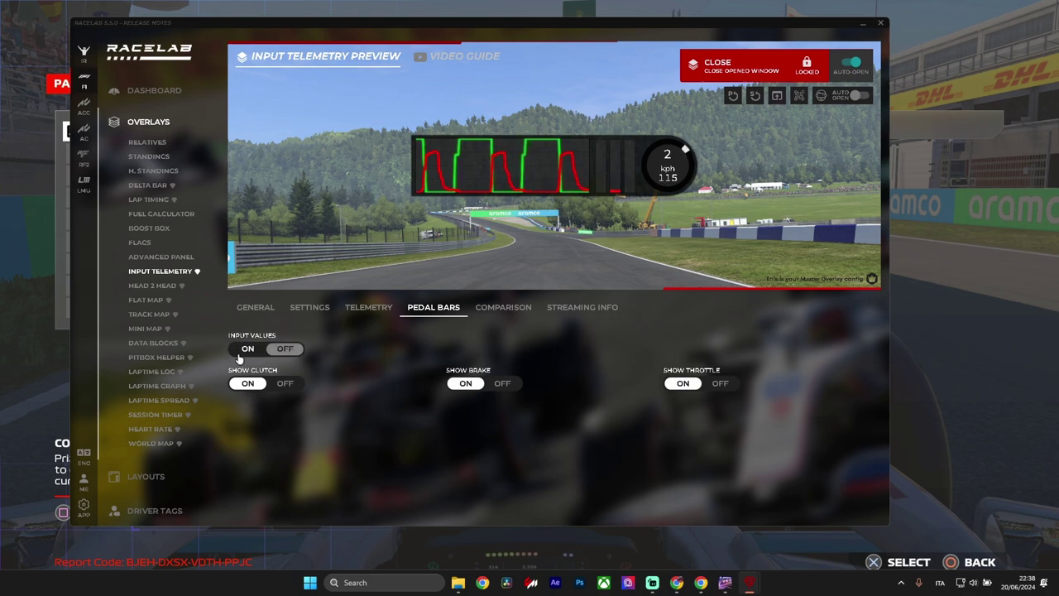
click(290, 350)
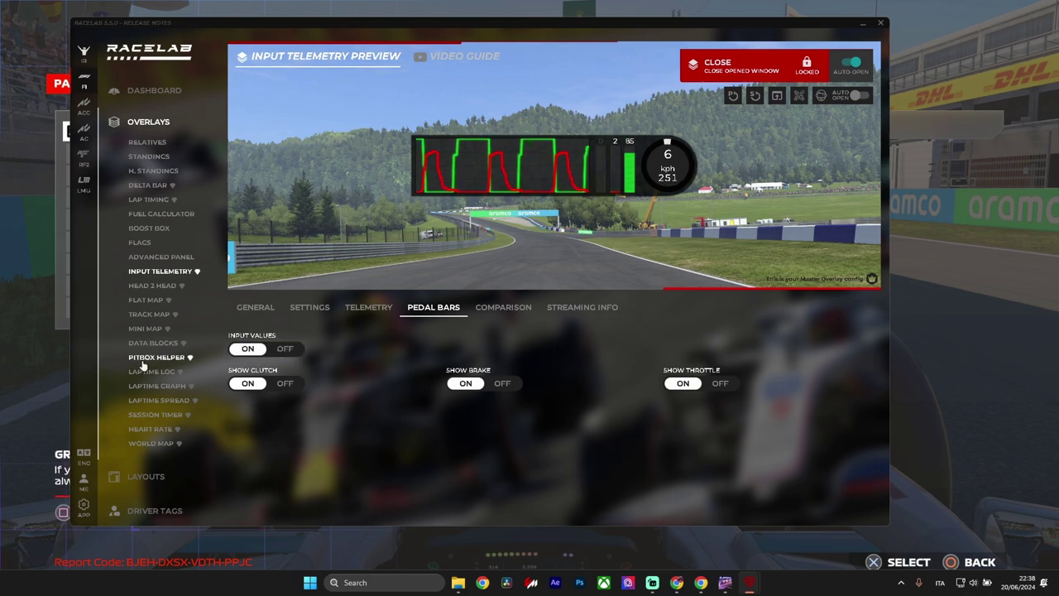
Hide the clutch bar, keeping the brake bar on after toggling it.
click(276, 385)
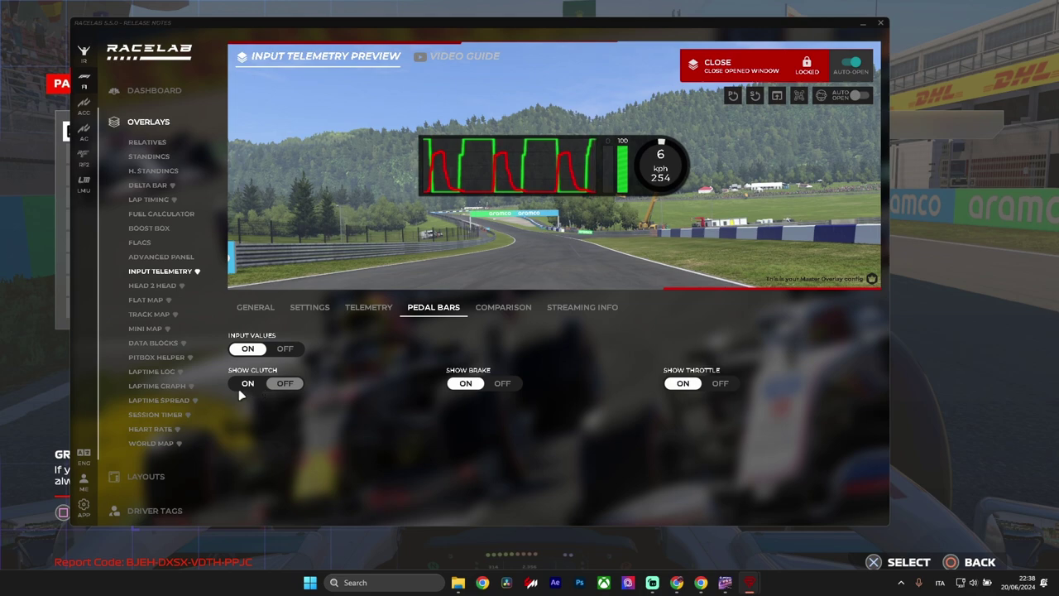
click(240, 387)
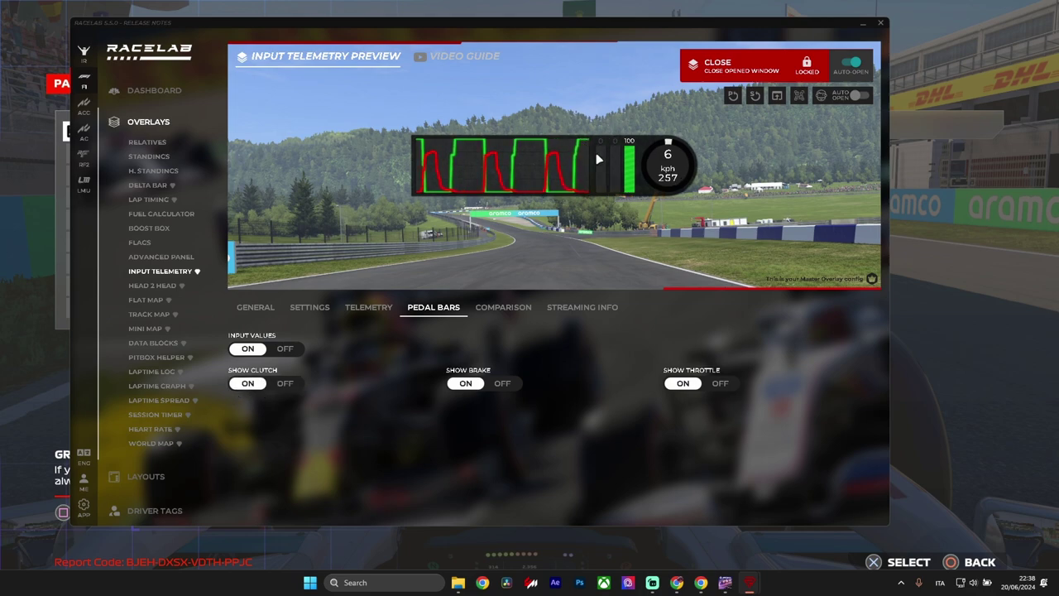
click(282, 384)
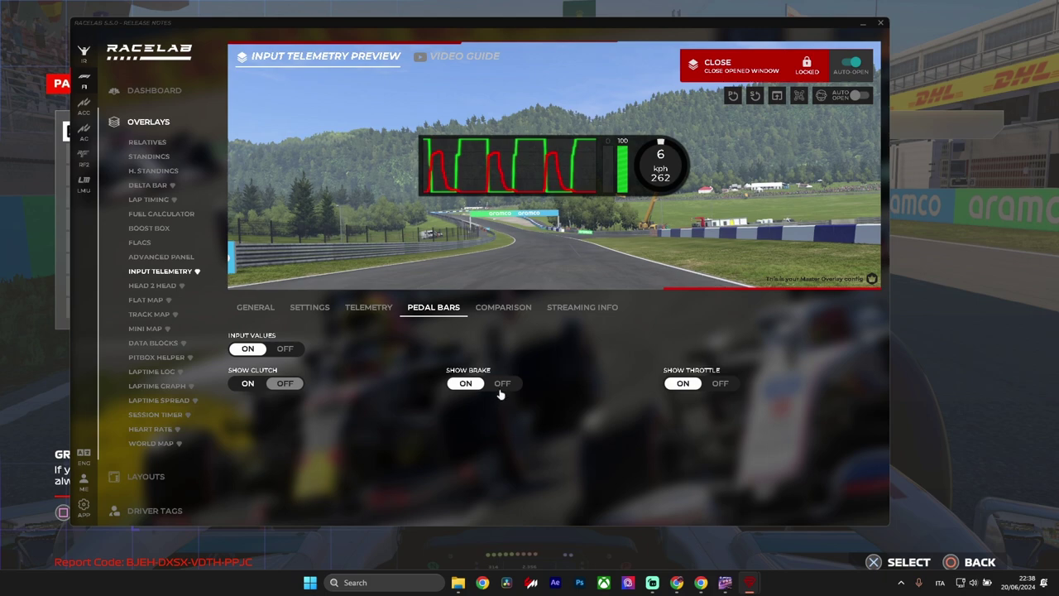
click(462, 385)
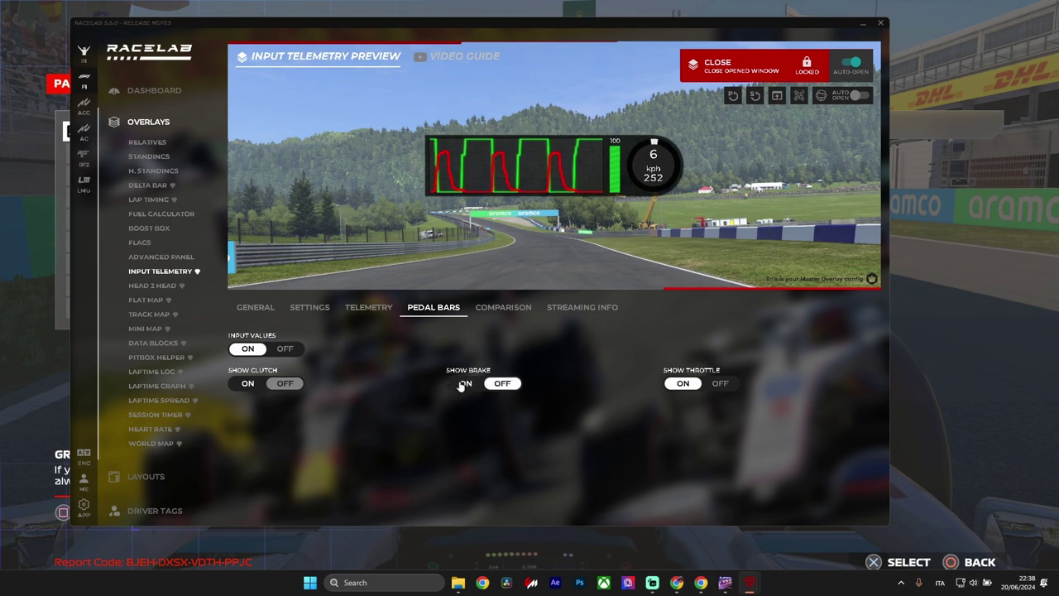
click(463, 384)
On the Comparison tab, toggle throttle, brake and speed comparisons, leaving all three off.
click(482, 310)
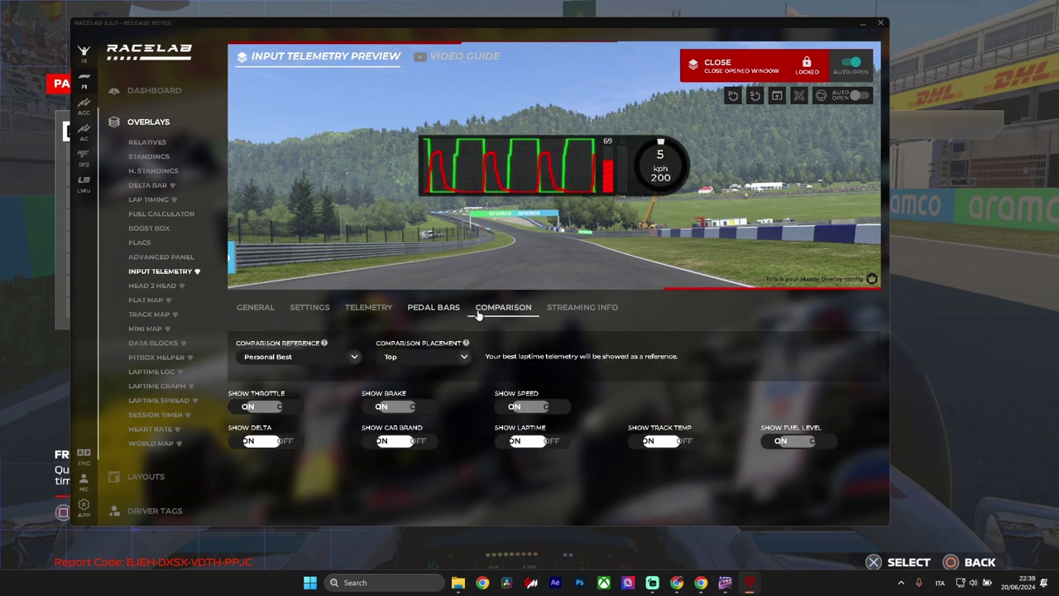
click(249, 407)
click(248, 408)
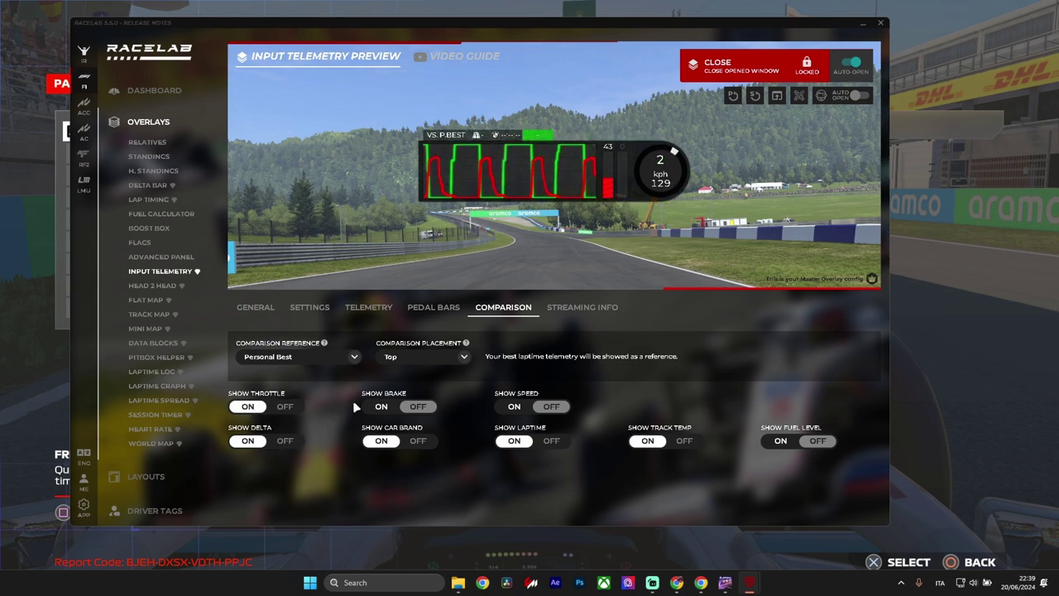
click(376, 407)
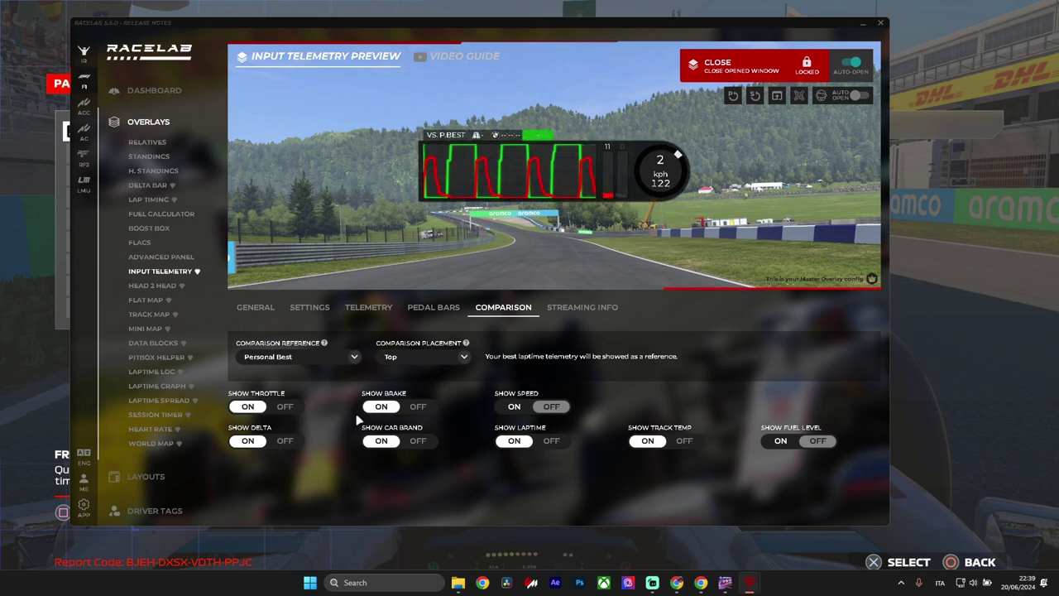
click(408, 409)
click(276, 409)
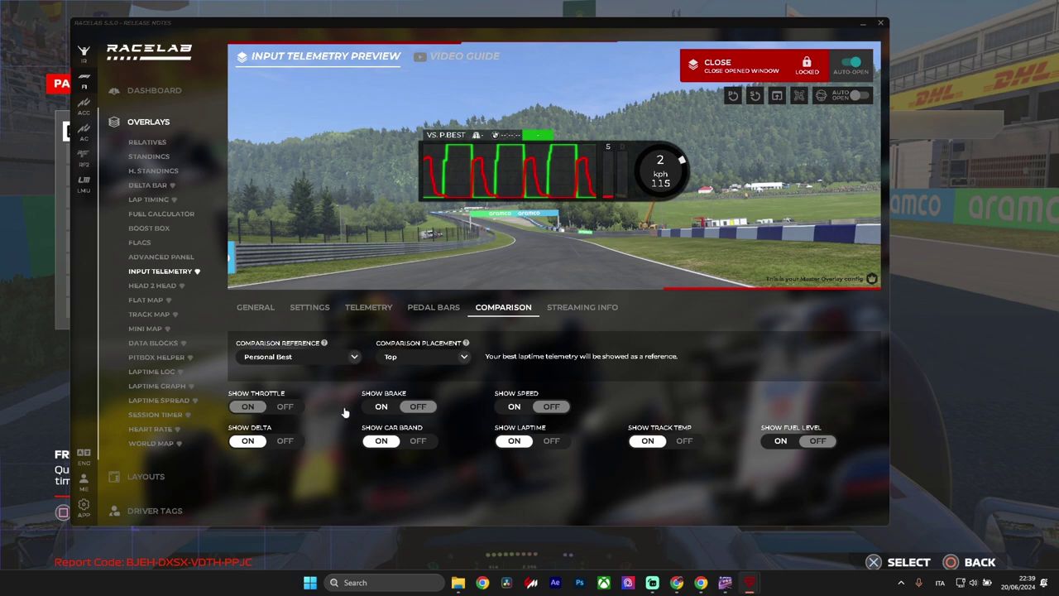
click(527, 408)
click(548, 407)
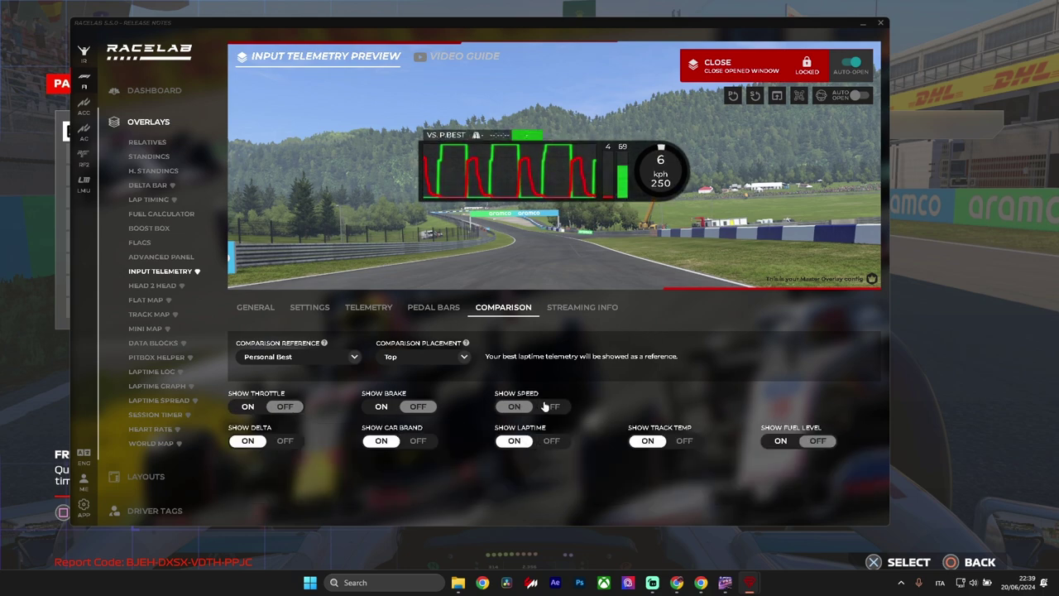
Open Streaming Info and select, then deselect, the localhost browser URL twice.
click(590, 319)
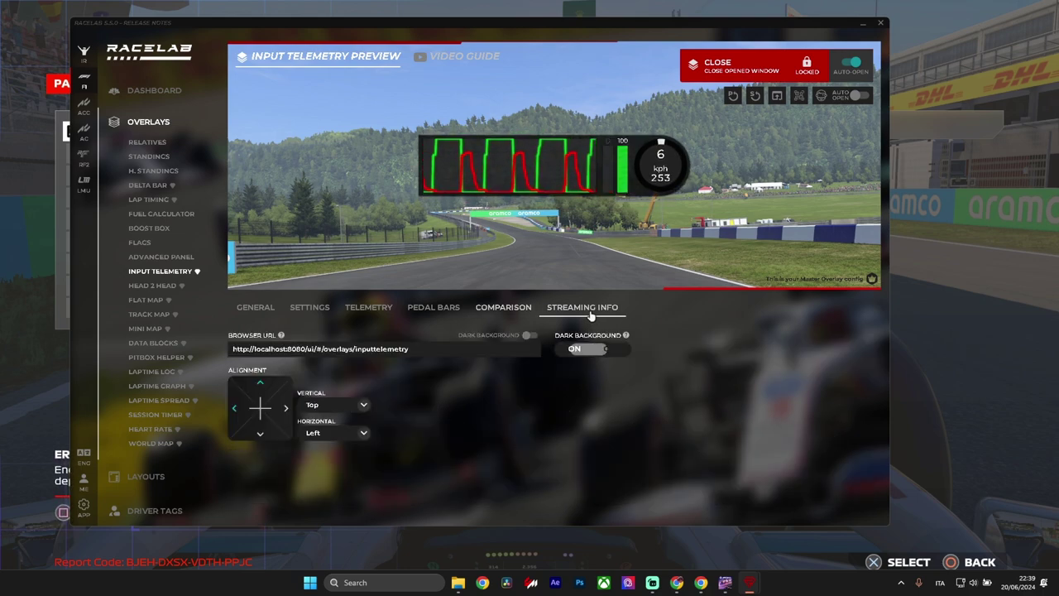
drag(455, 351, 237, 349)
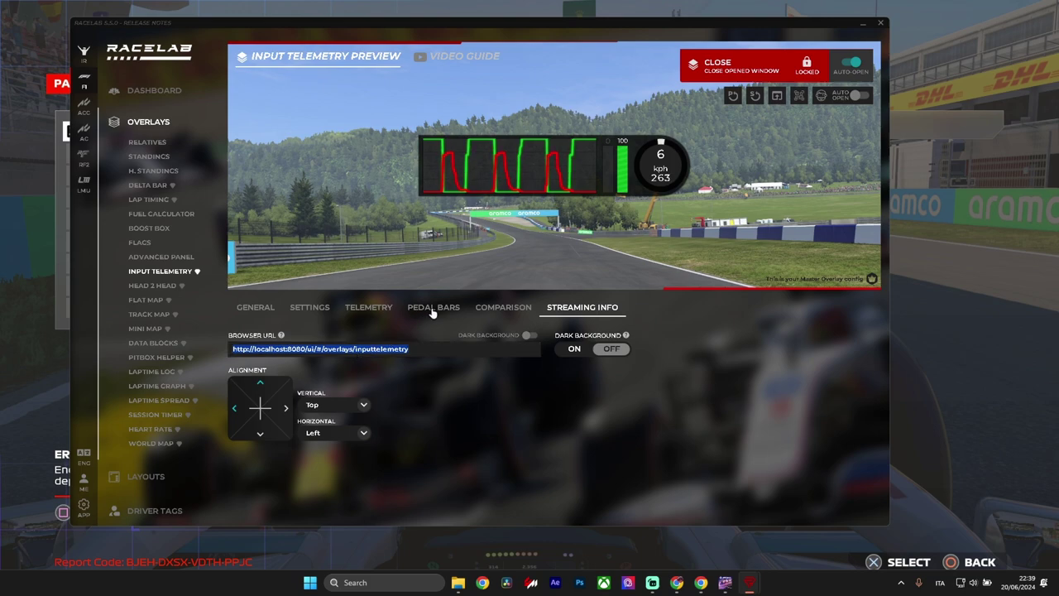
click(499, 382)
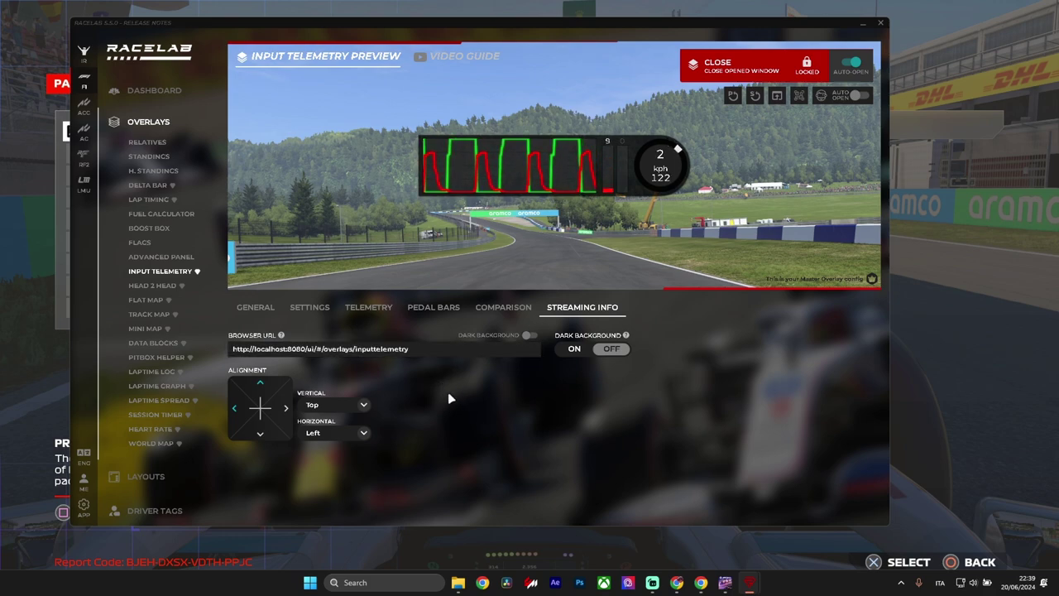
click(404, 348)
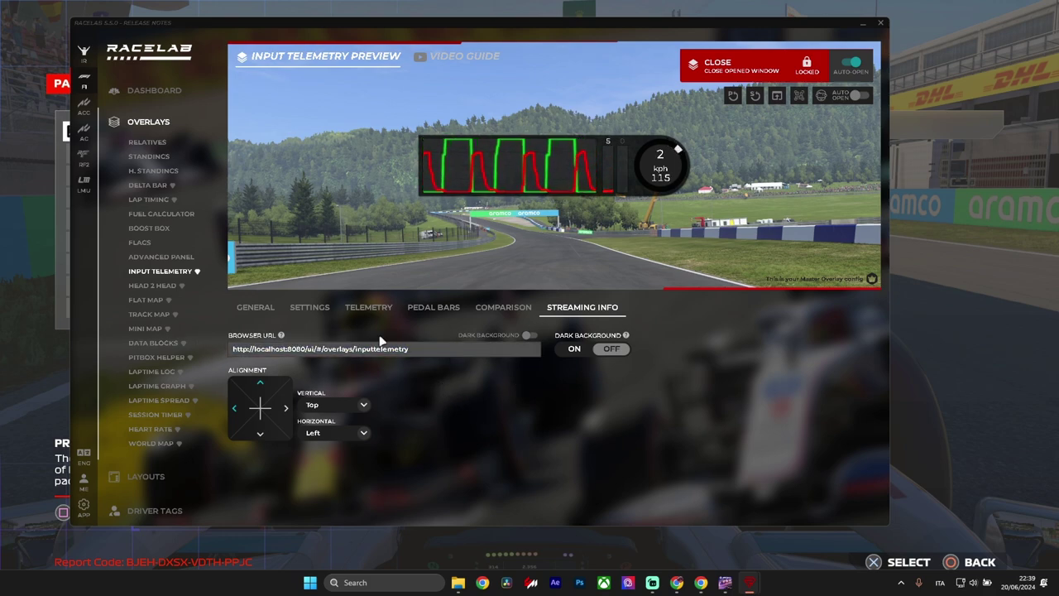
click(266, 363)
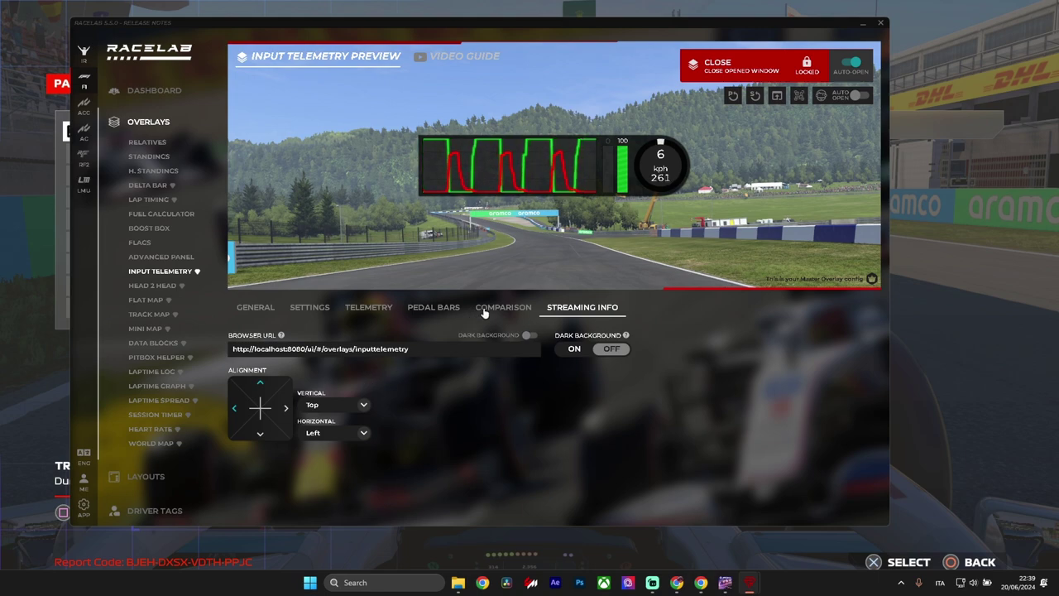
Look back through the Comparison, Telemetry, General and Settings tabs.
click(505, 308)
click(369, 308)
click(256, 308)
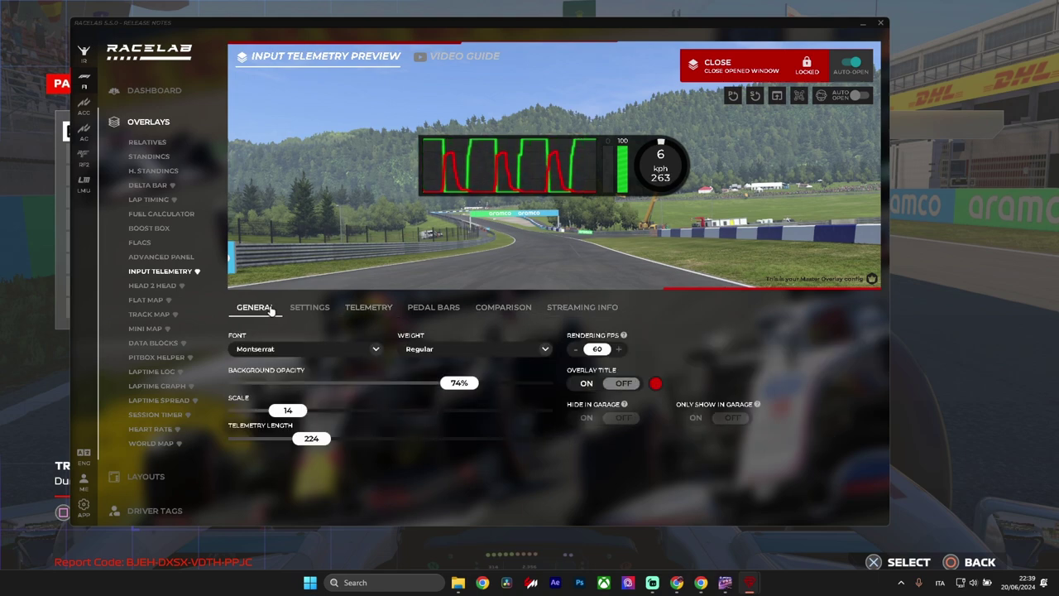
click(303, 310)
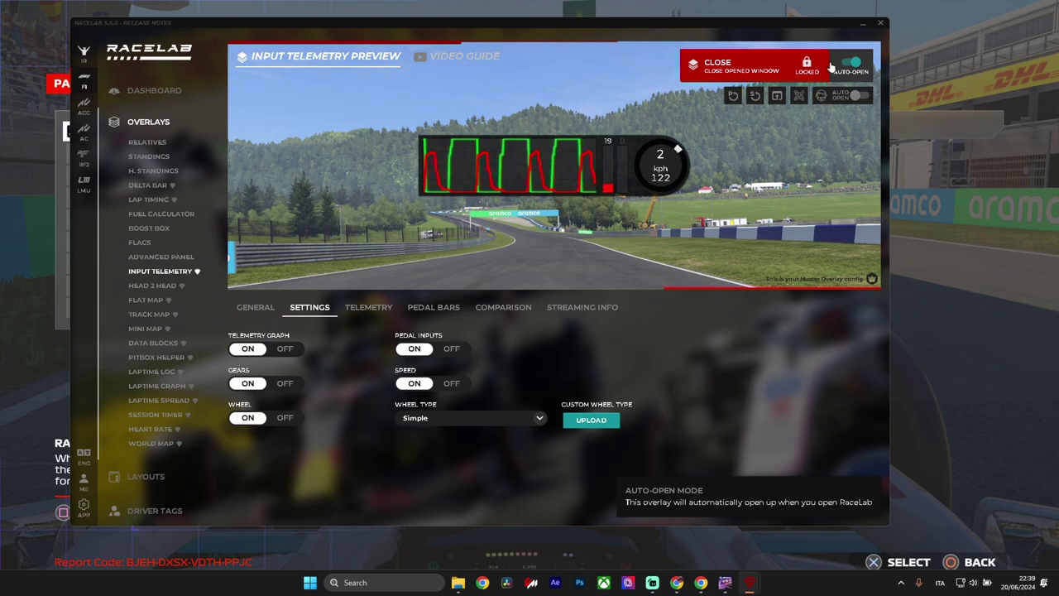
Unlock and open the Input Telemetry overlay, then minimize RaceLab.
click(766, 73)
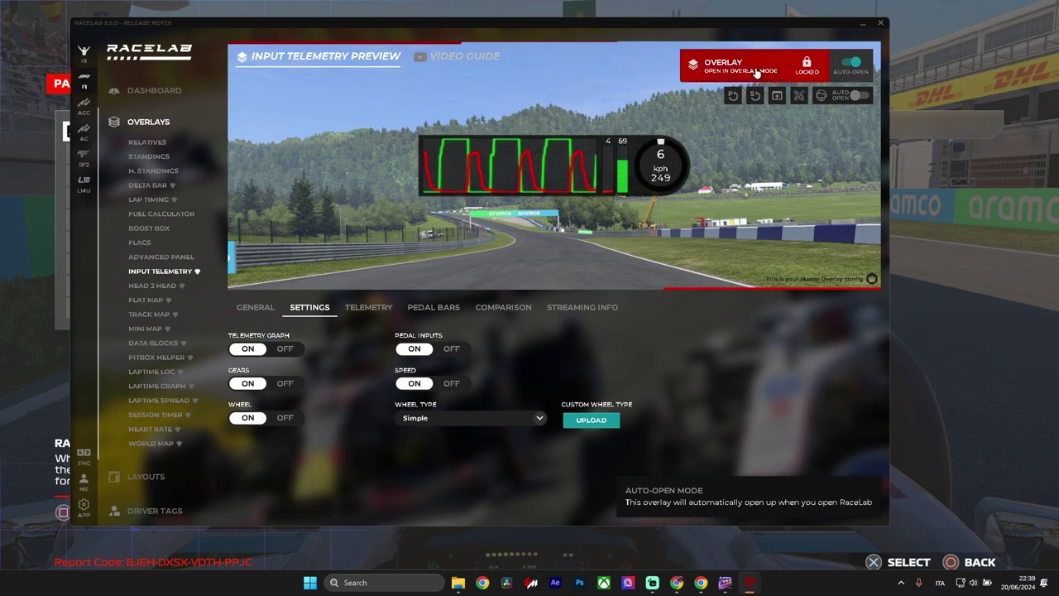
click(746, 82)
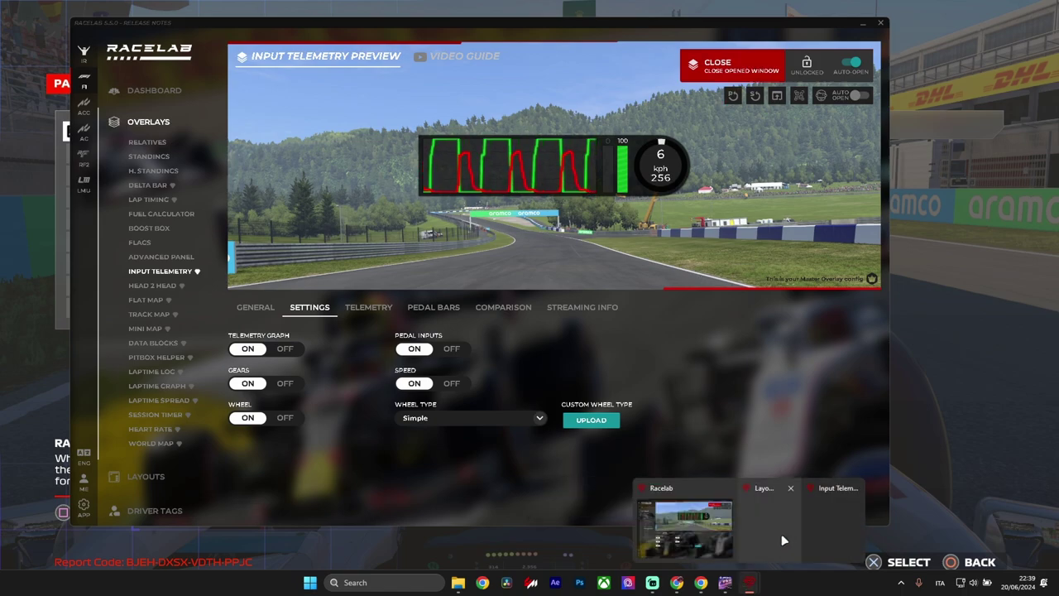
click(881, 23)
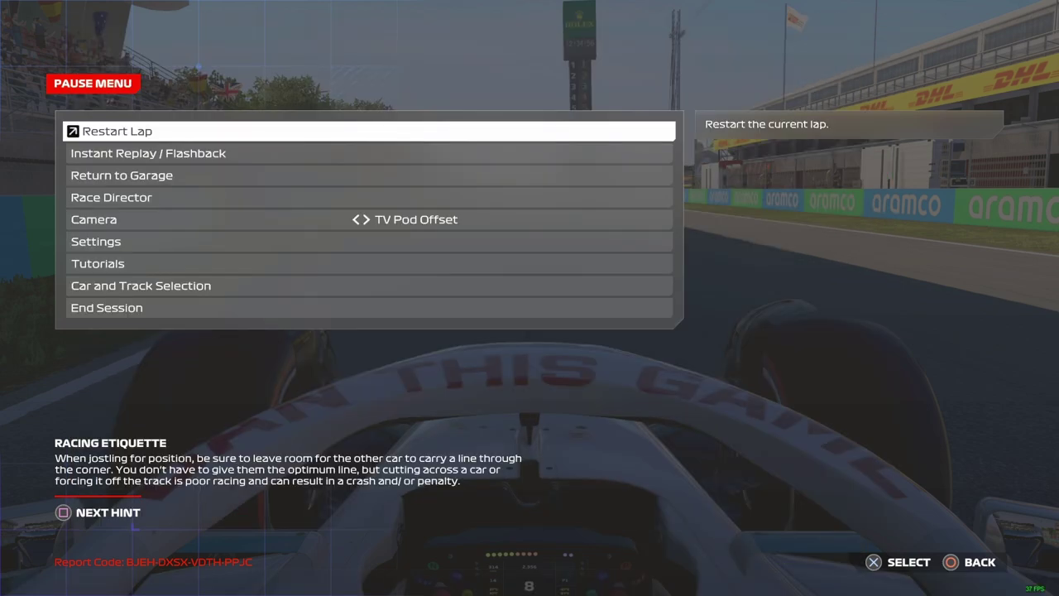
Bring the Input Telemetry overlay to the front and drag it right of F1 24's pause menu.
key(Escape)
key(super)
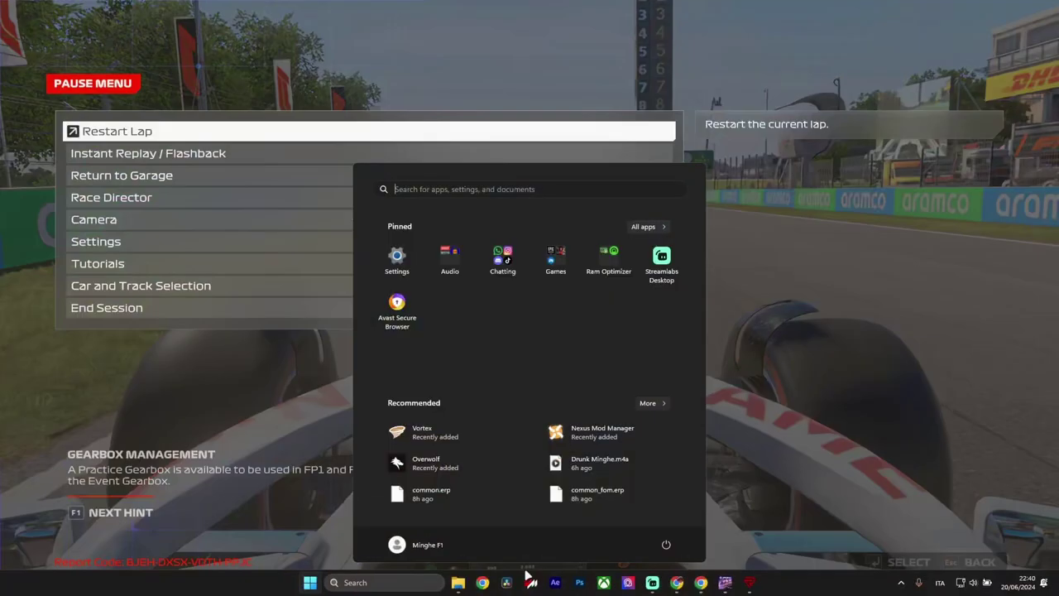
mouse_move(725, 582)
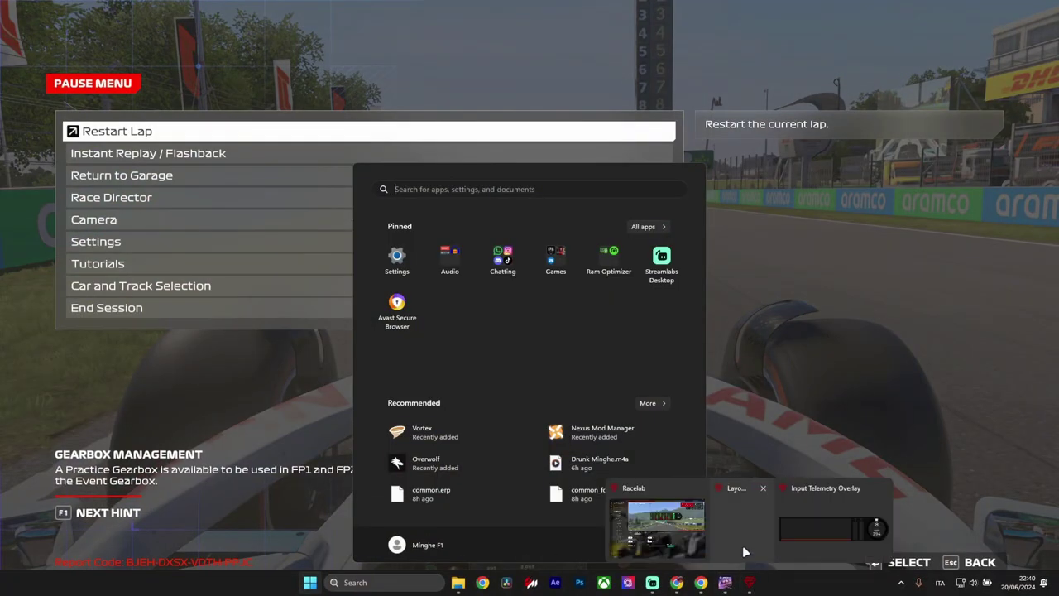
click(878, 534)
drag(534, 434, 801, 282)
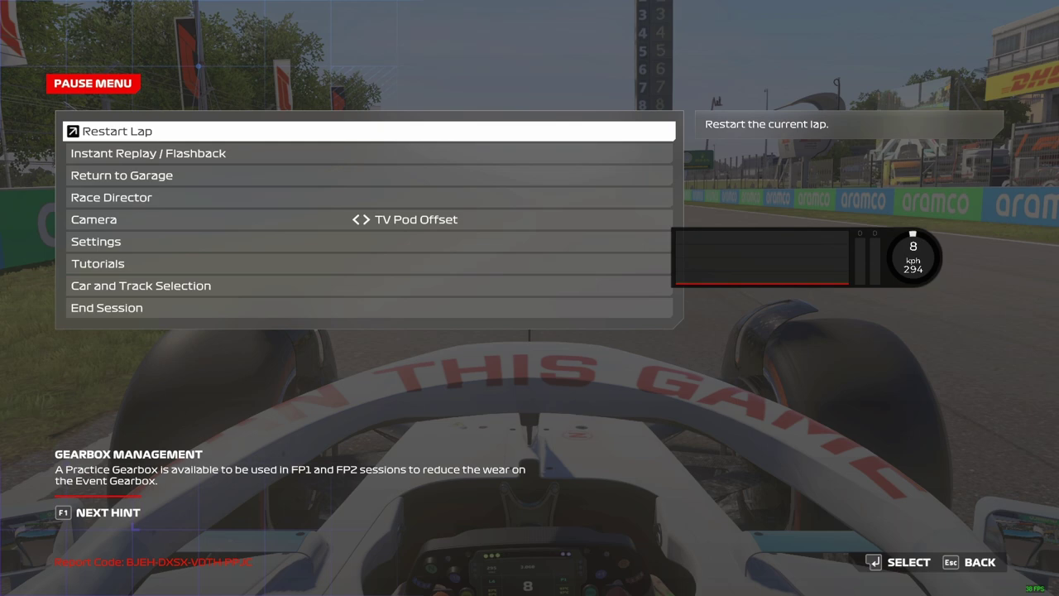